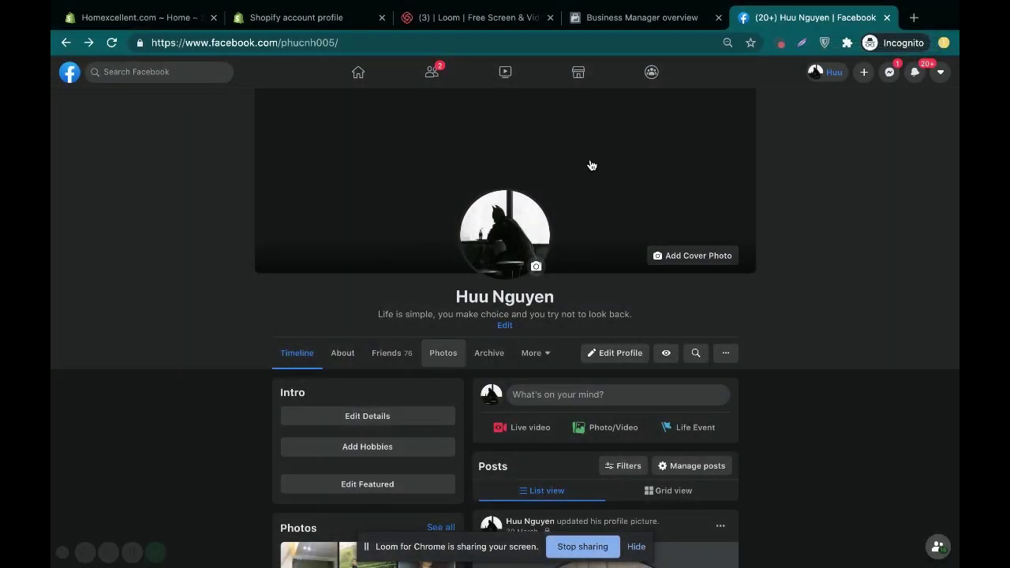
# Step: Switch from the personal profile to the Business Manager overview tab
pyautogui.click(648, 23)
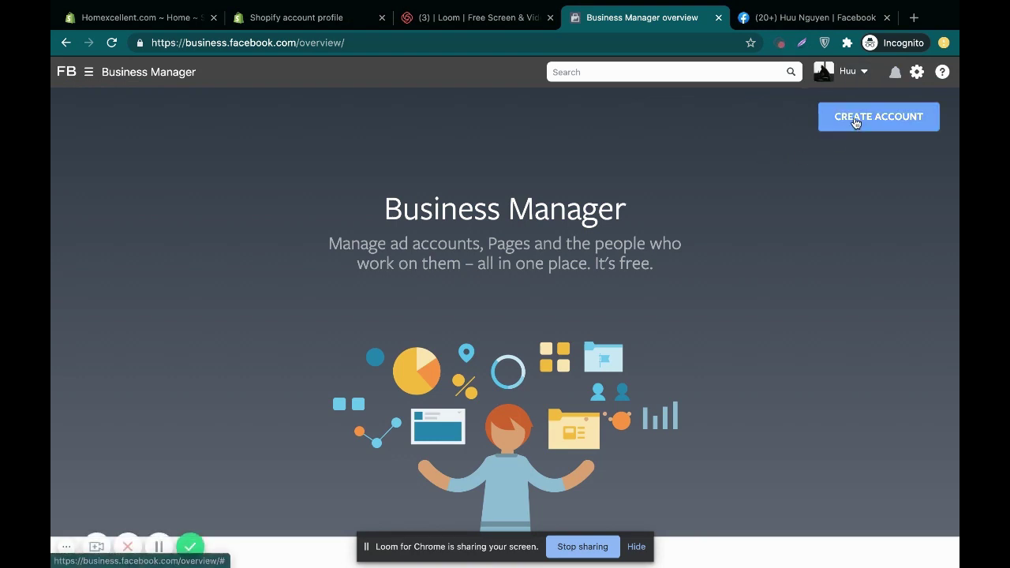
pyautogui.click(854, 118)
pyautogui.click(514, 211)
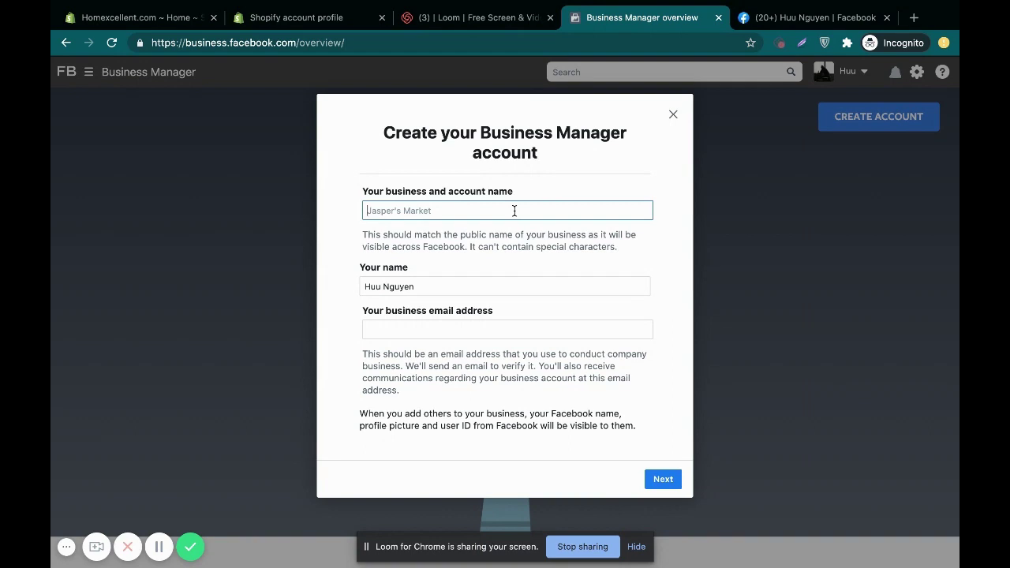
pyautogui.write('Home Exce')
pyautogui.write('llent')
pyautogui.click(430, 288)
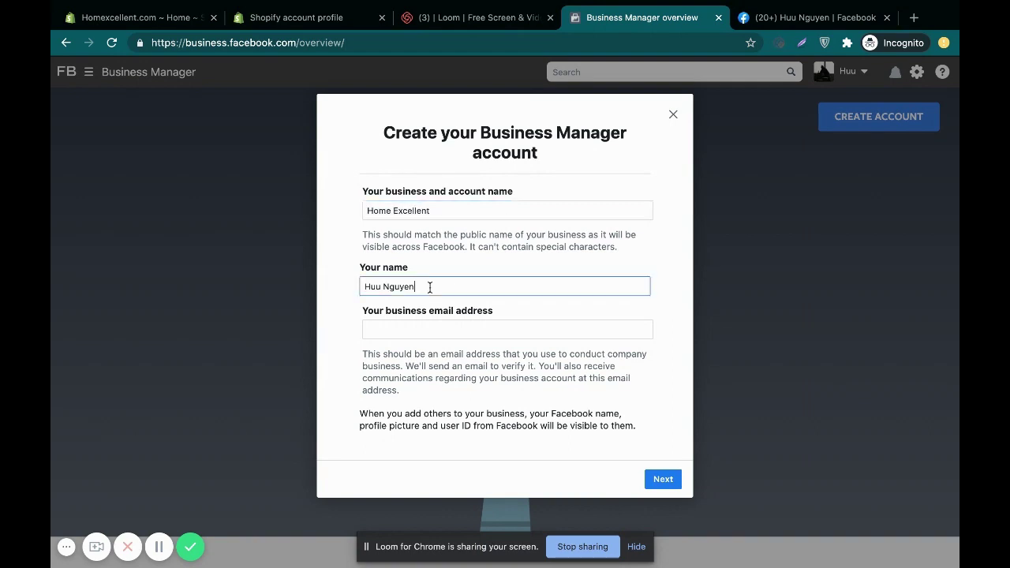
pyautogui.click(390, 329)
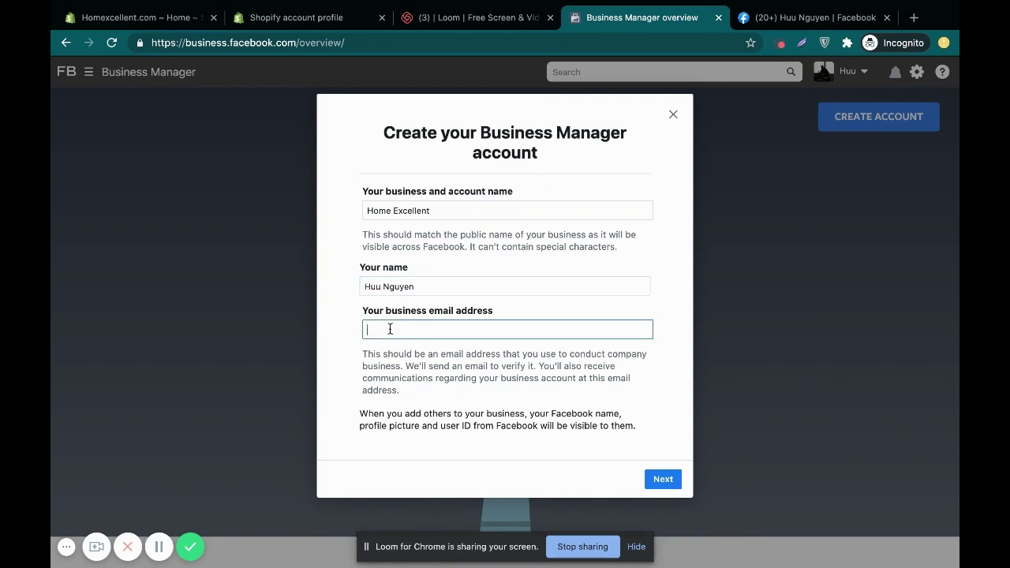
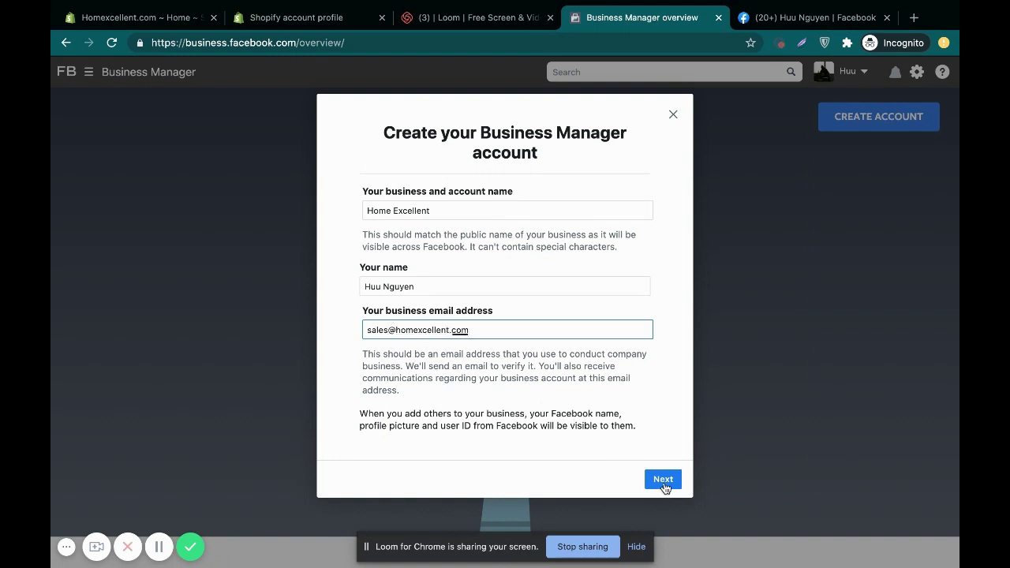
pyautogui.click(664, 486)
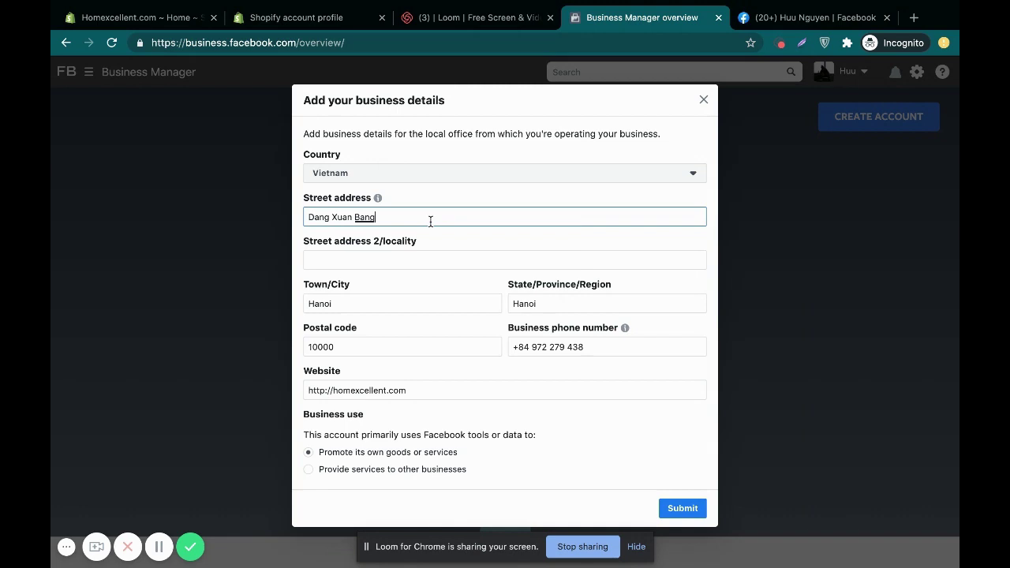
pyautogui.click(683, 509)
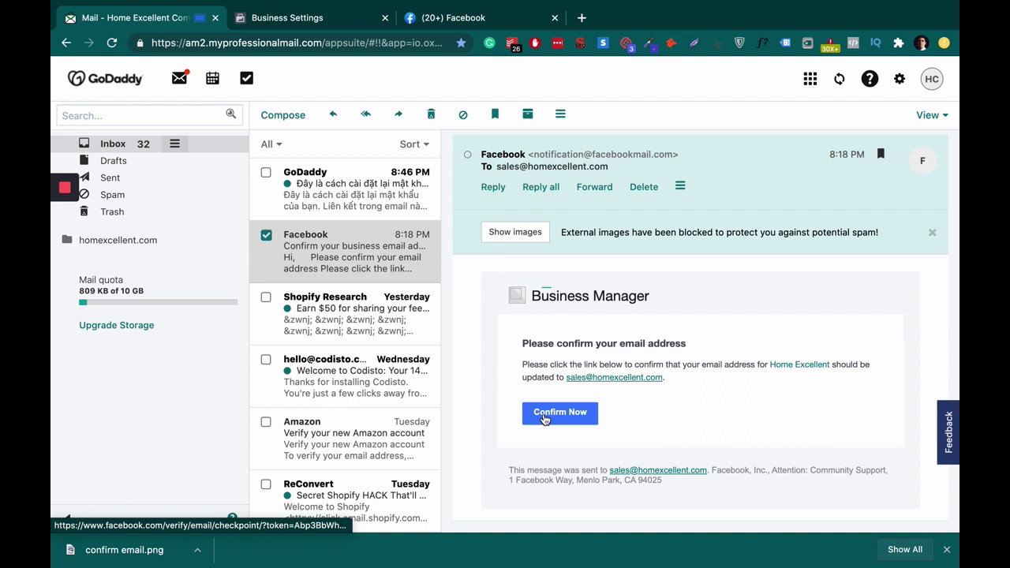
# Step: Leave the webmail confirmation and return to Home Excellent's empty Pages settings
pyautogui.click(329, 28)
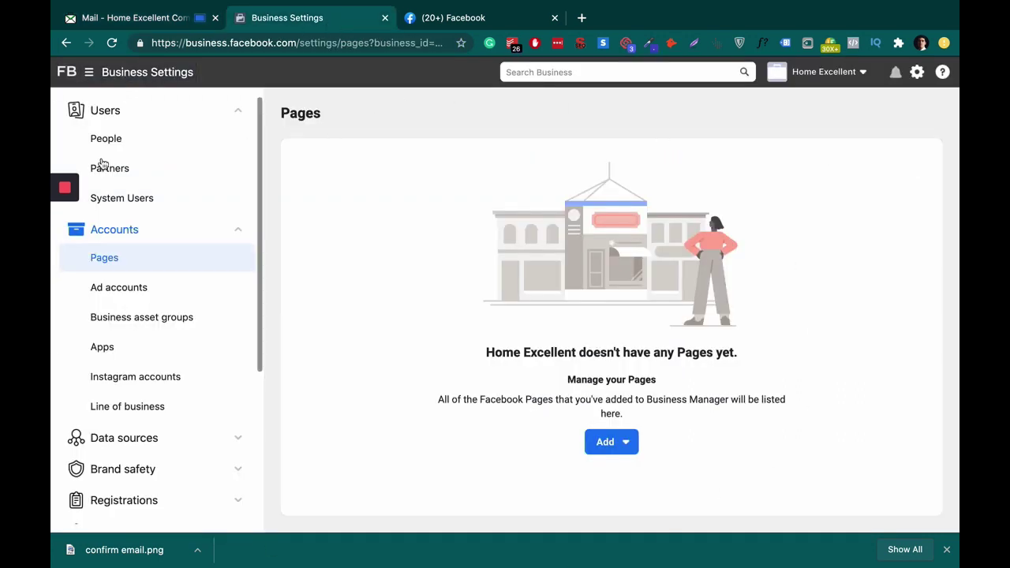
# Step: Choose Add a Page in Home Excellent's Pages settings and bring up Facebook's Create a Page form
pyautogui.scroll(-5, 113, 442)
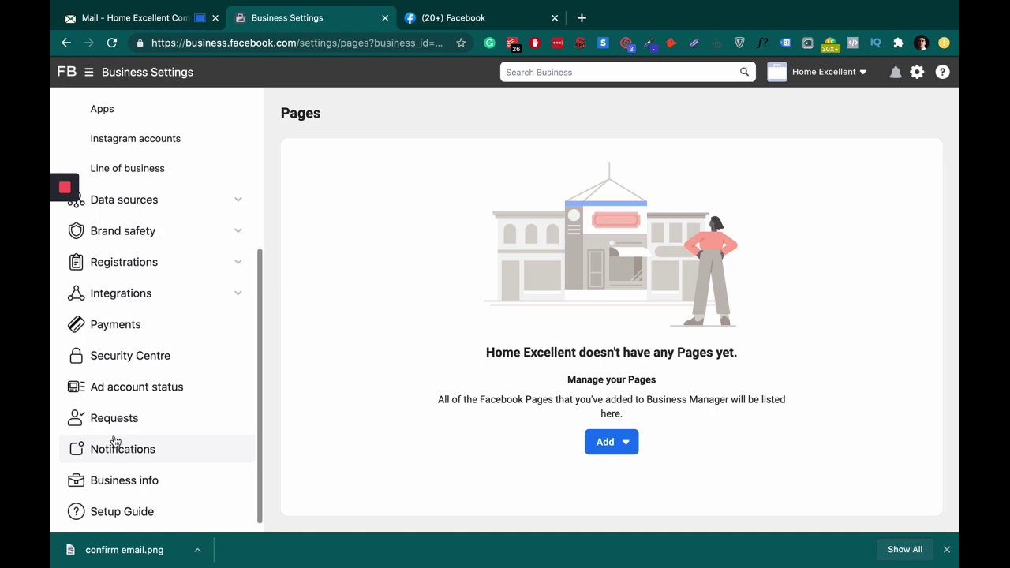
pyautogui.scroll(5, 115, 440)
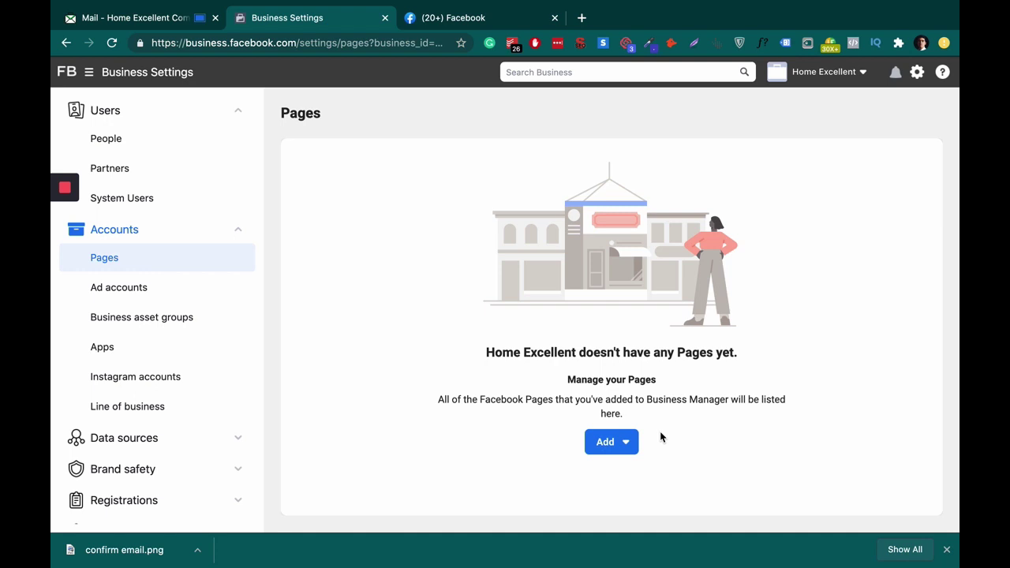
pyautogui.moveTo(486, 350); pyautogui.dragTo(777, 413)
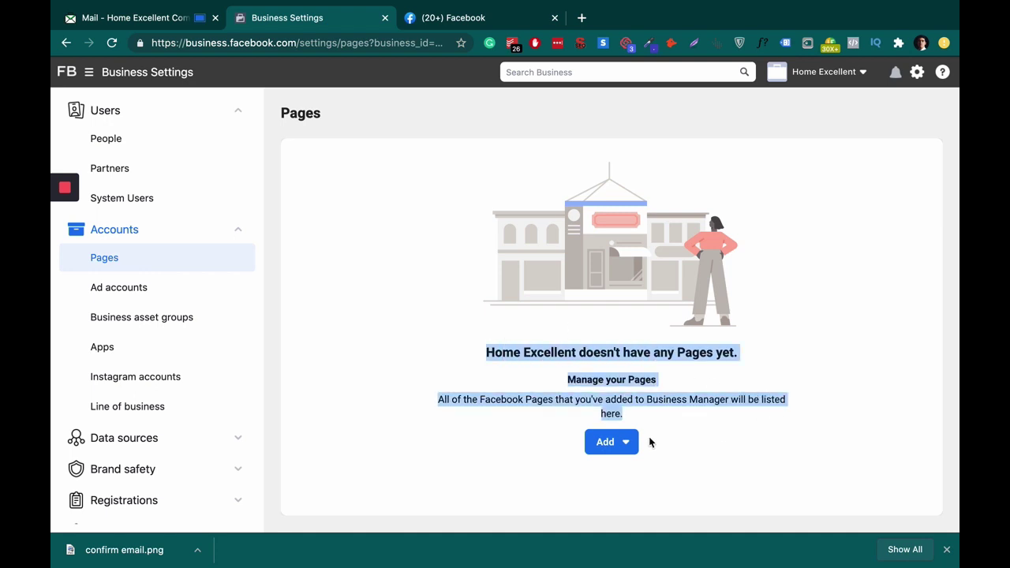
pyautogui.click(622, 443)
pyautogui.click(643, 475)
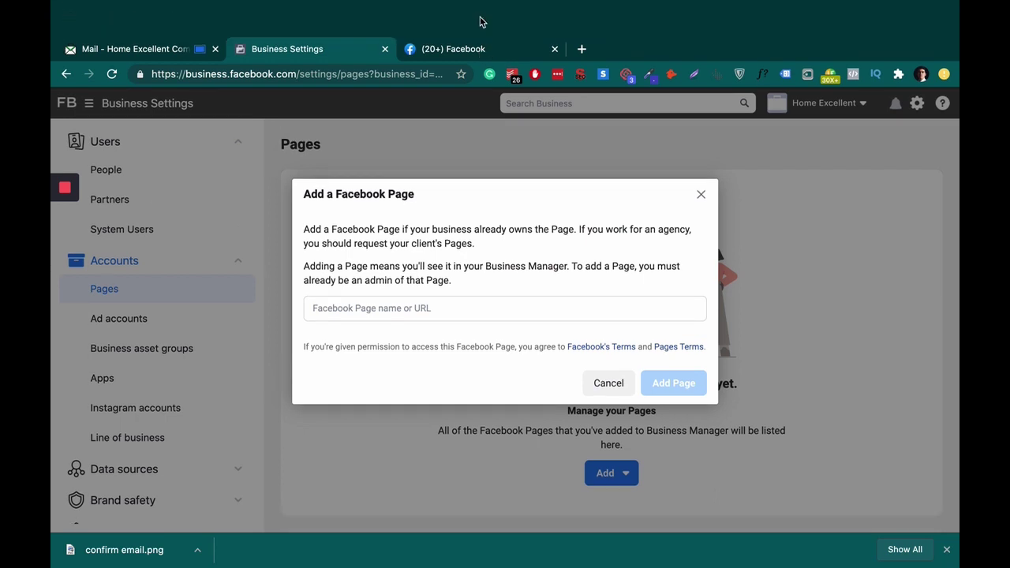
pyautogui.click(482, 19)
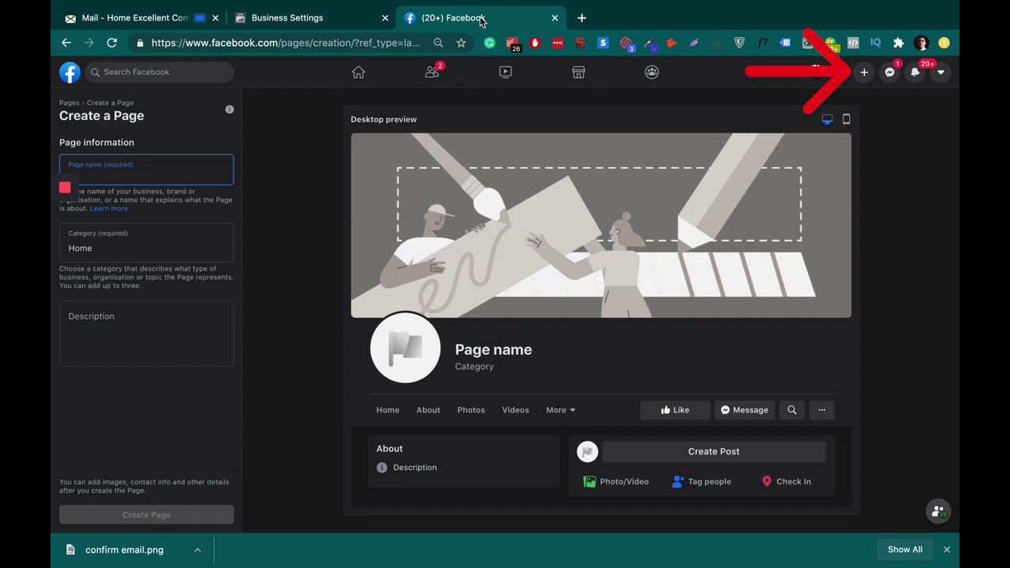
# Step: Create the Home Excellent Page in Home & garden website with description 'Home Excellent is Excellent'
pyautogui.write('Hom')
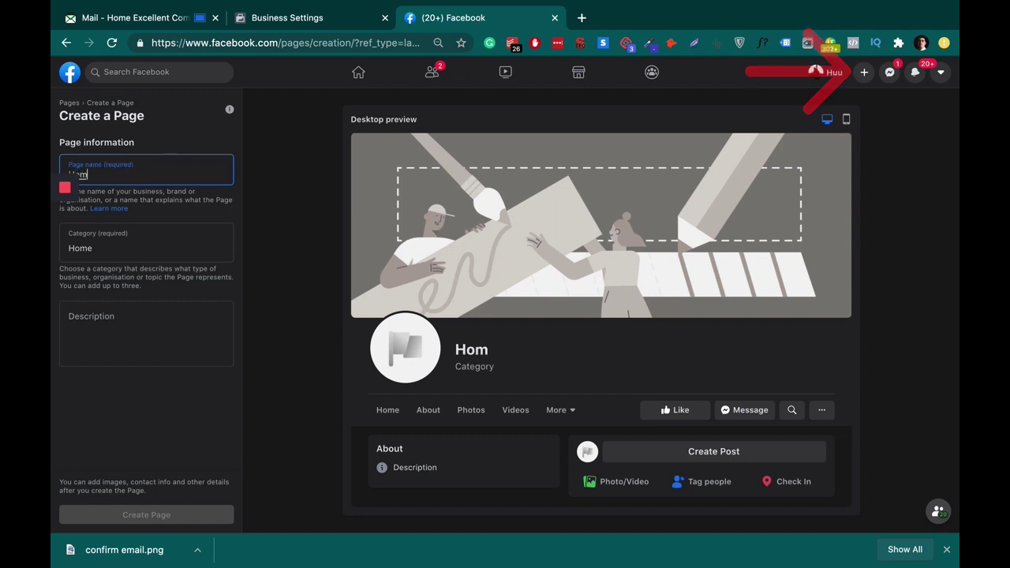
pyautogui.write('e Excellent')
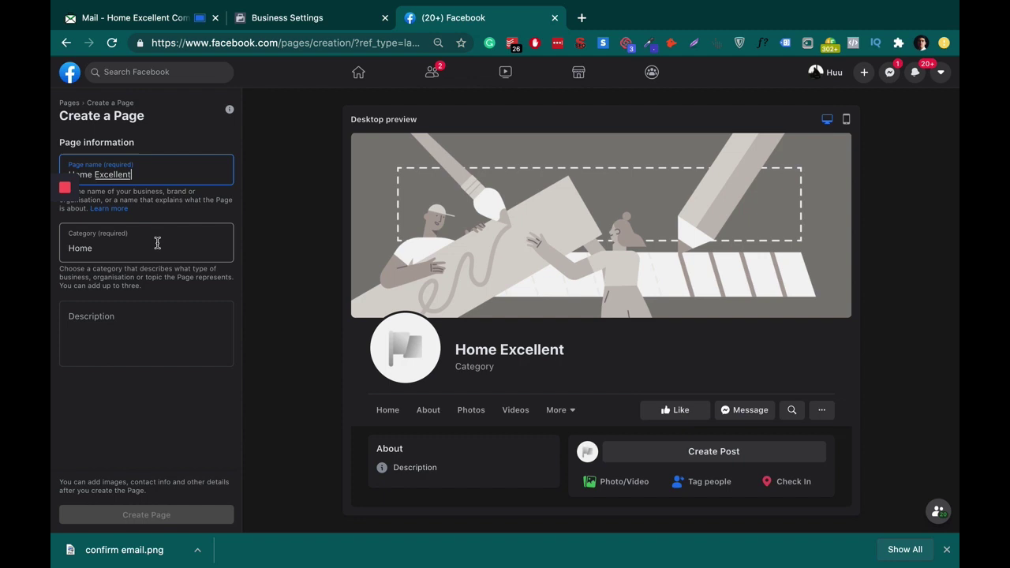
pyautogui.click(157, 243)
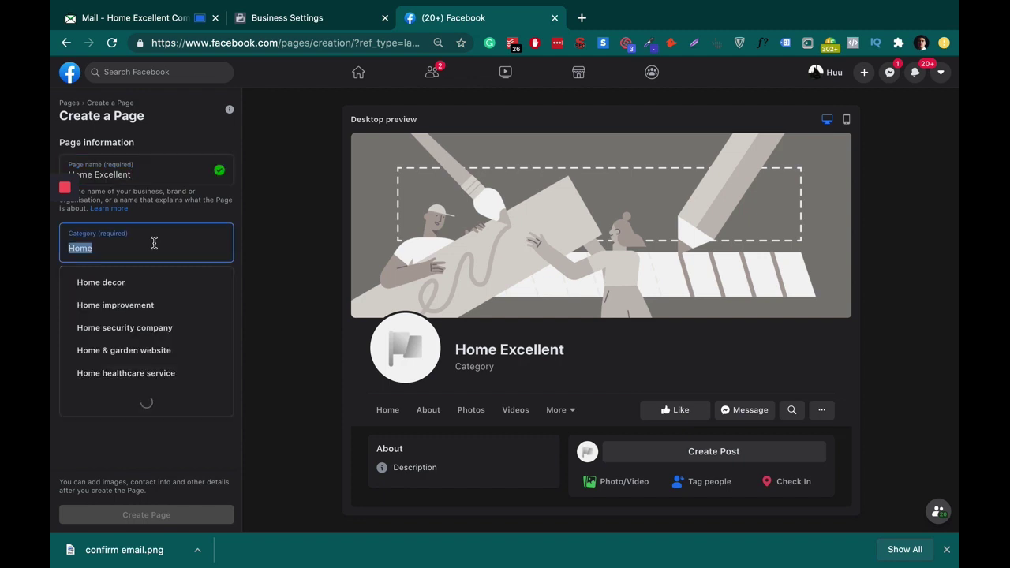
pyautogui.click(169, 352)
pyautogui.click(135, 338)
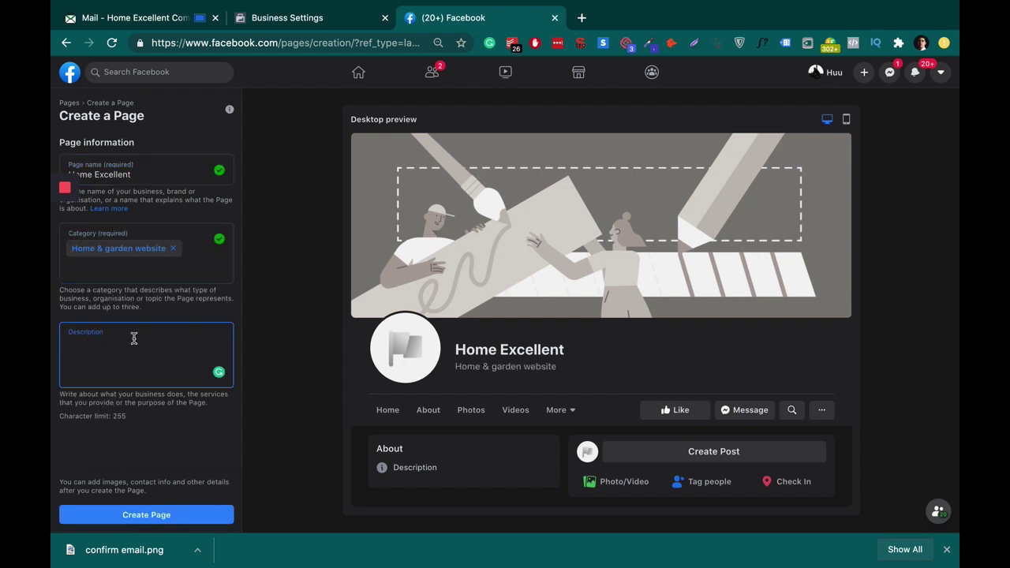
pyautogui.write('Home Exc')
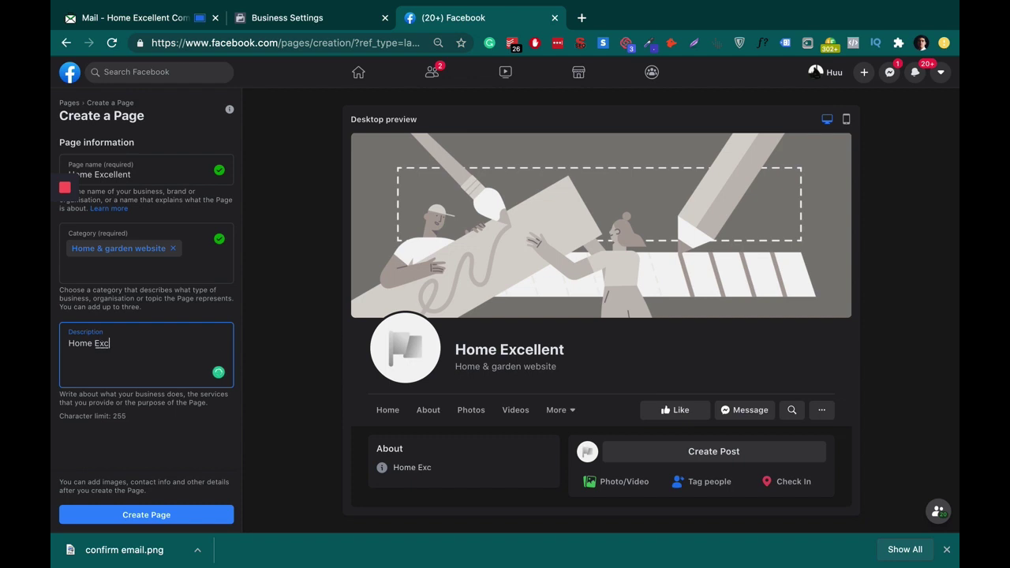
pyautogui.write('ellent is Exc')
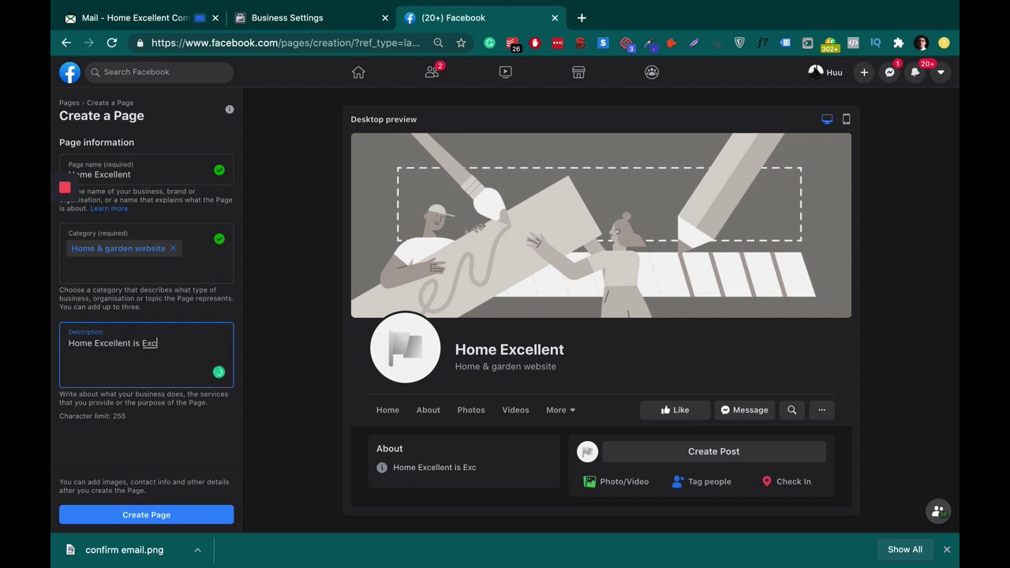
pyautogui.write('ellent')
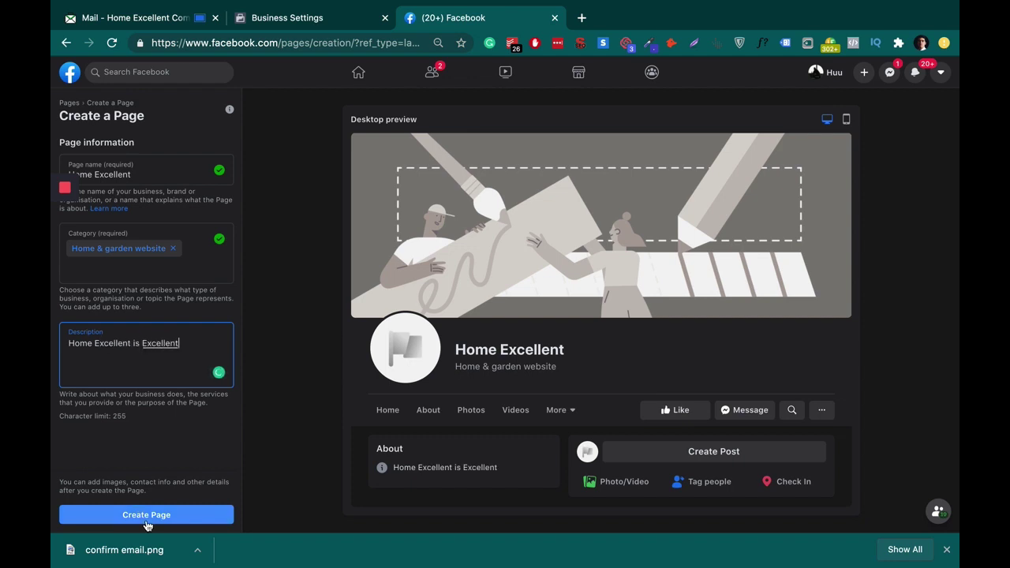
pyautogui.click(147, 521)
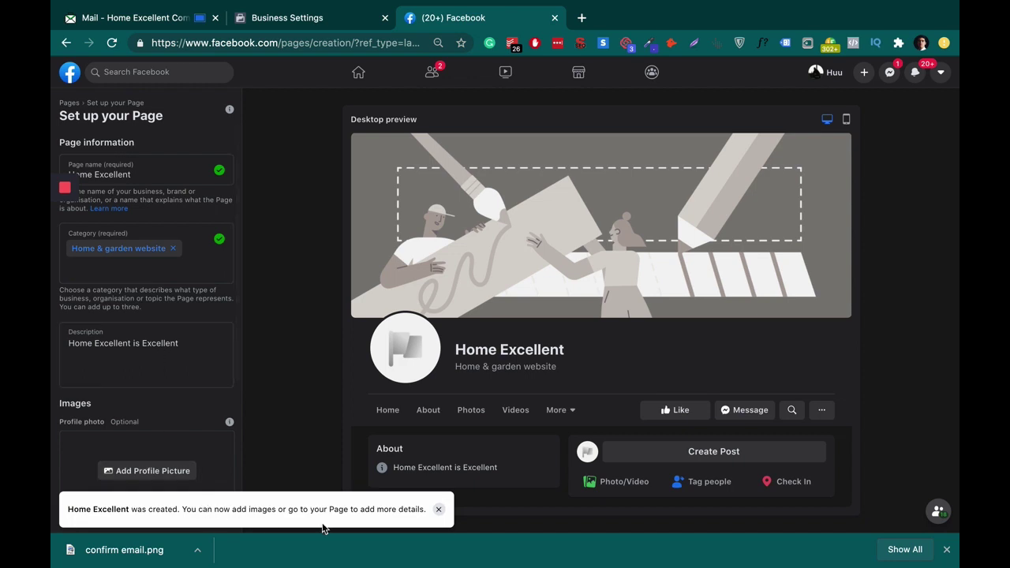
pyautogui.click(347, 18)
# Step: Add the Home Excellent Page to the business and dismiss the auto-approval confirmation
pyautogui.click(635, 278)
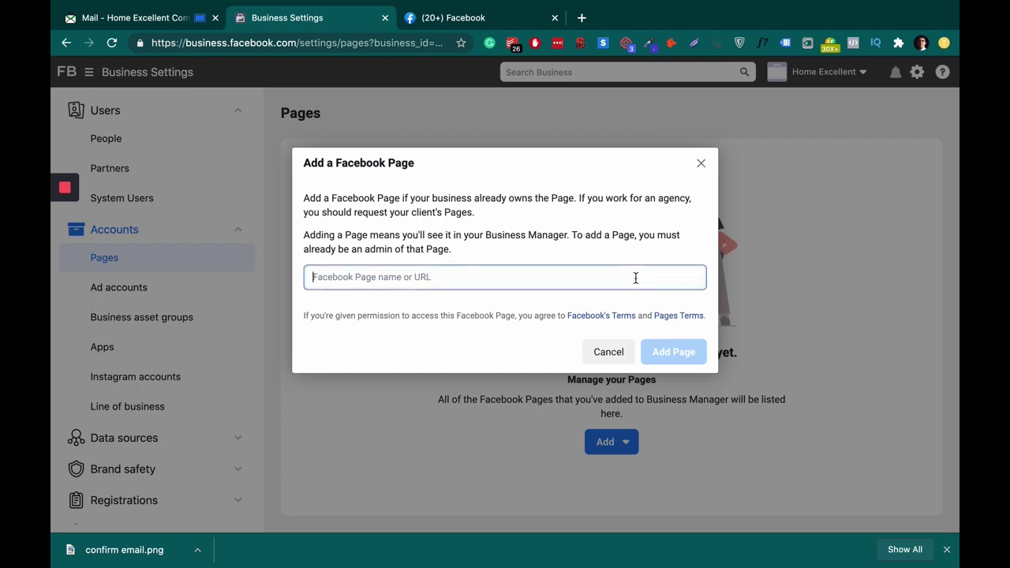
pyautogui.write('Home E')
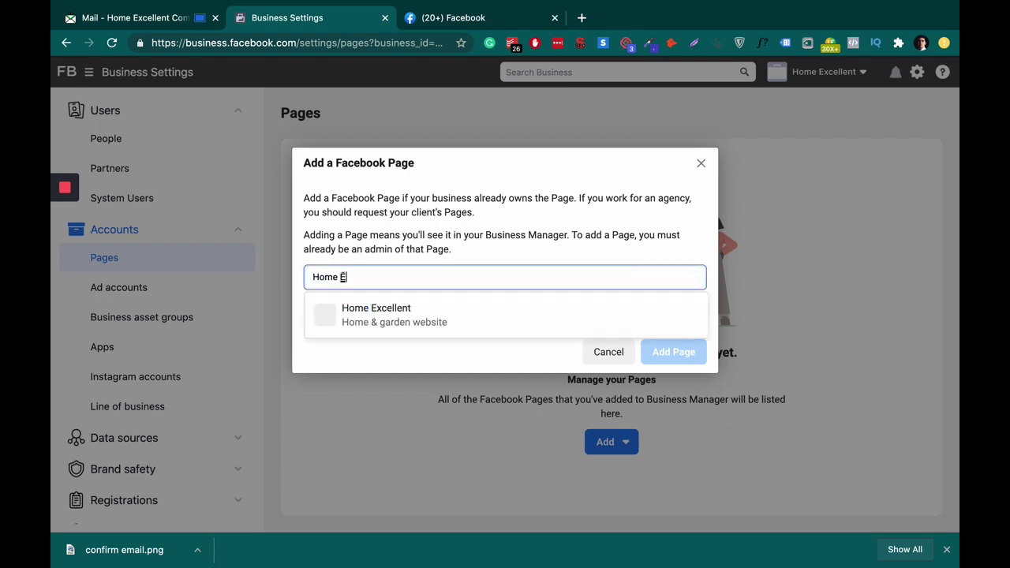
pyautogui.write('x')
pyautogui.click(494, 312)
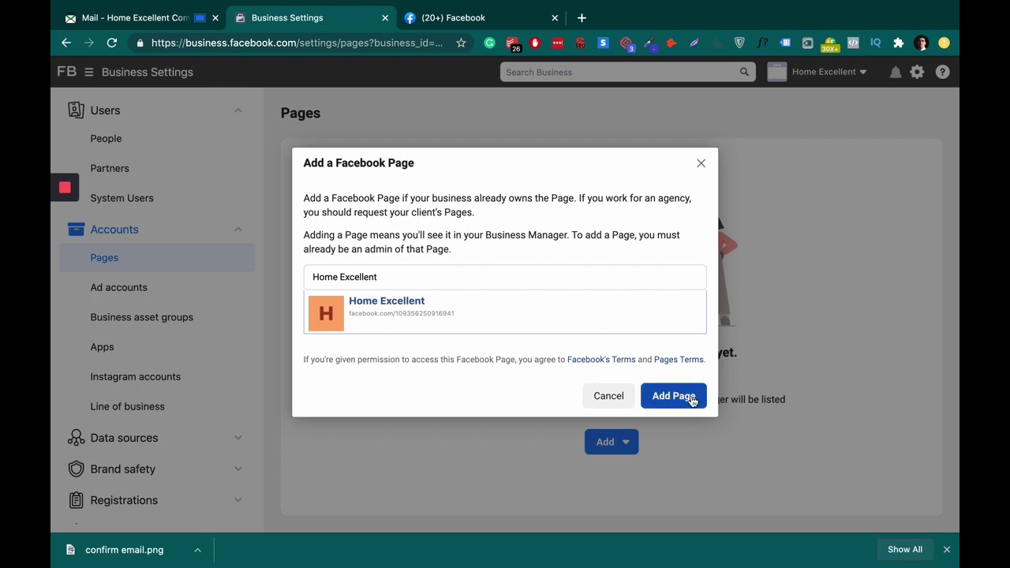
pyautogui.click(692, 401)
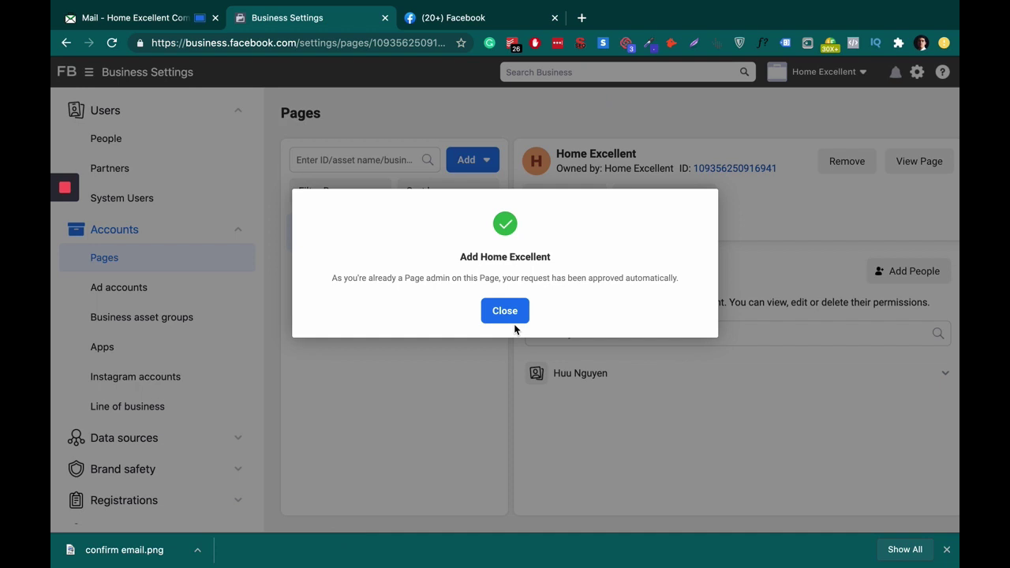
pyautogui.click(496, 311)
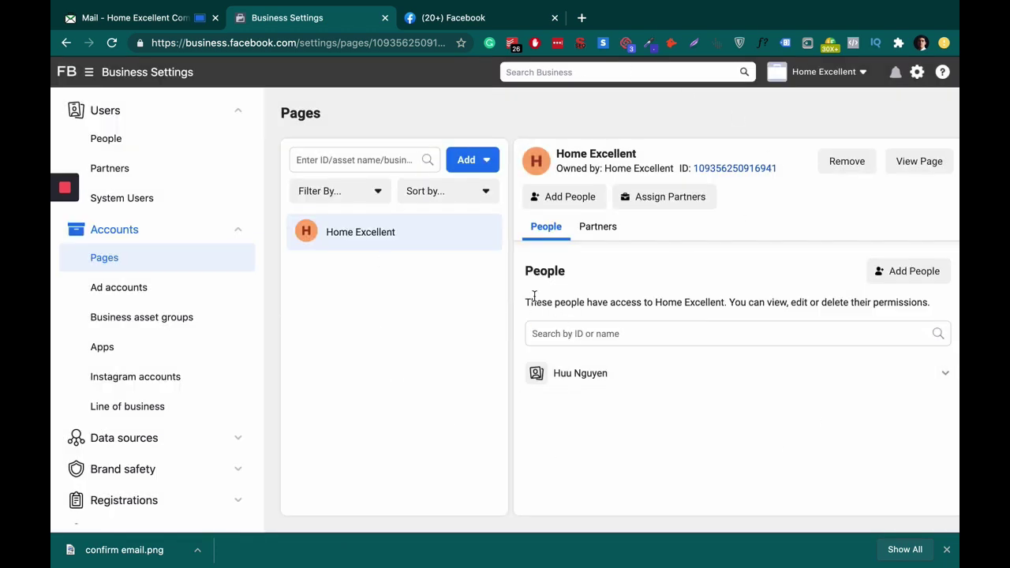
pyautogui.click(464, 162)
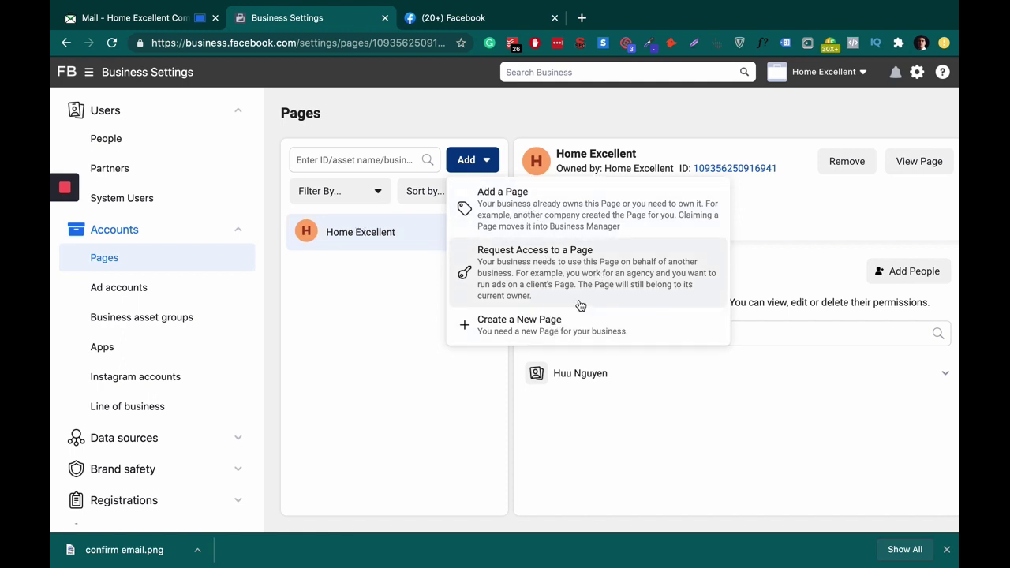
pyautogui.click(415, 417)
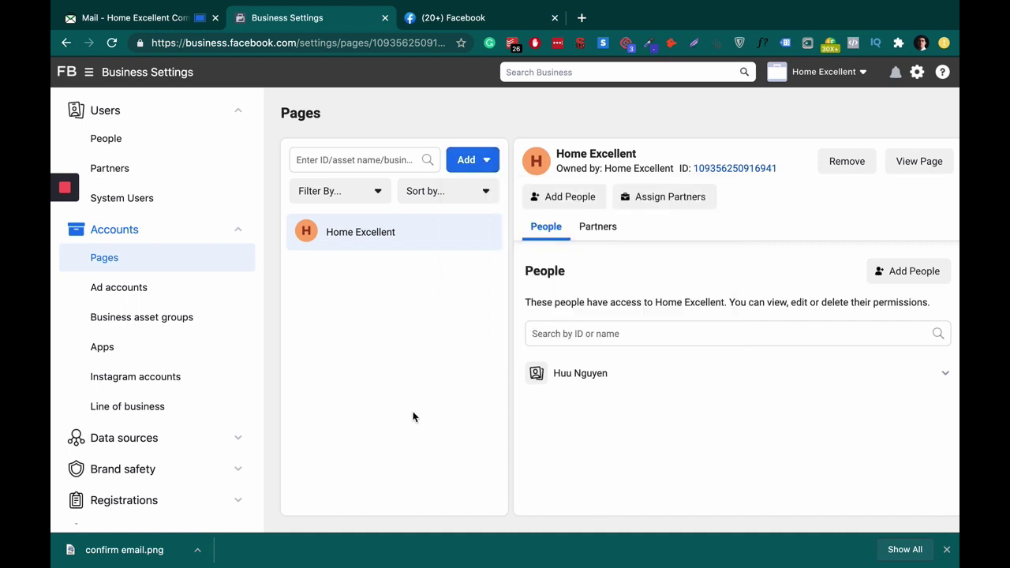
pyautogui.click(167, 140)
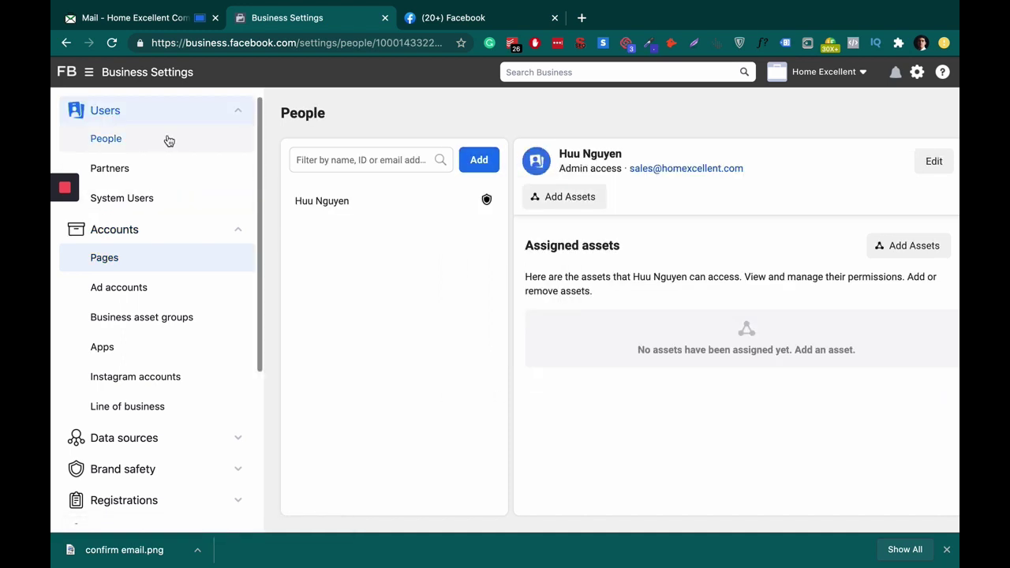
pyautogui.click(473, 164)
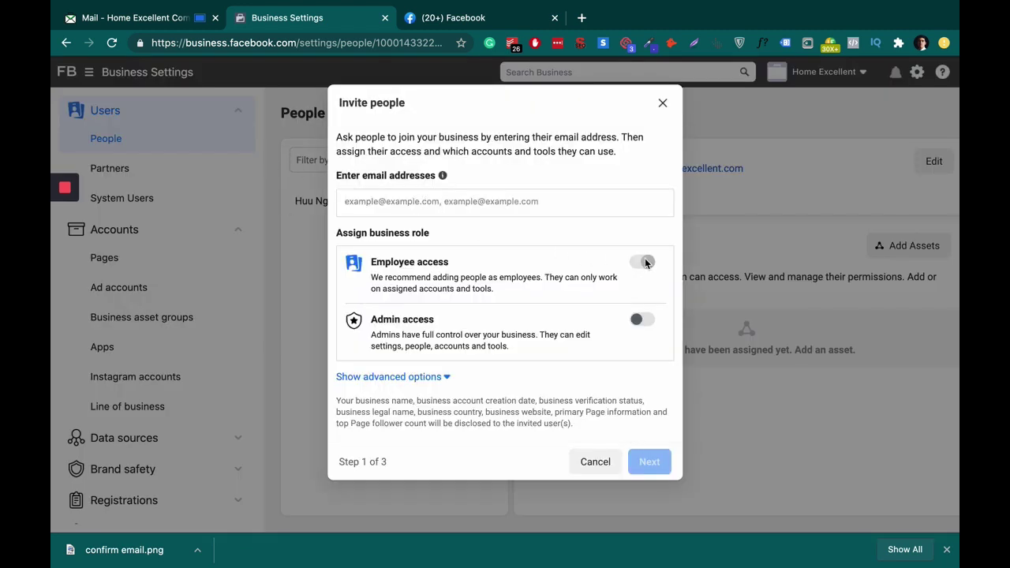
pyautogui.click(643, 321)
pyautogui.click(646, 321)
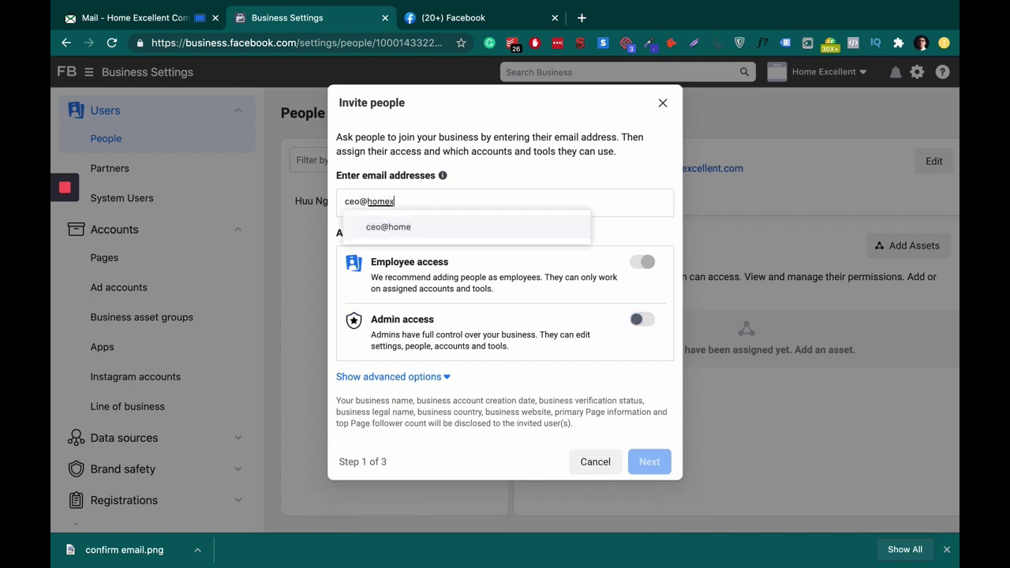
pyautogui.press('Return')
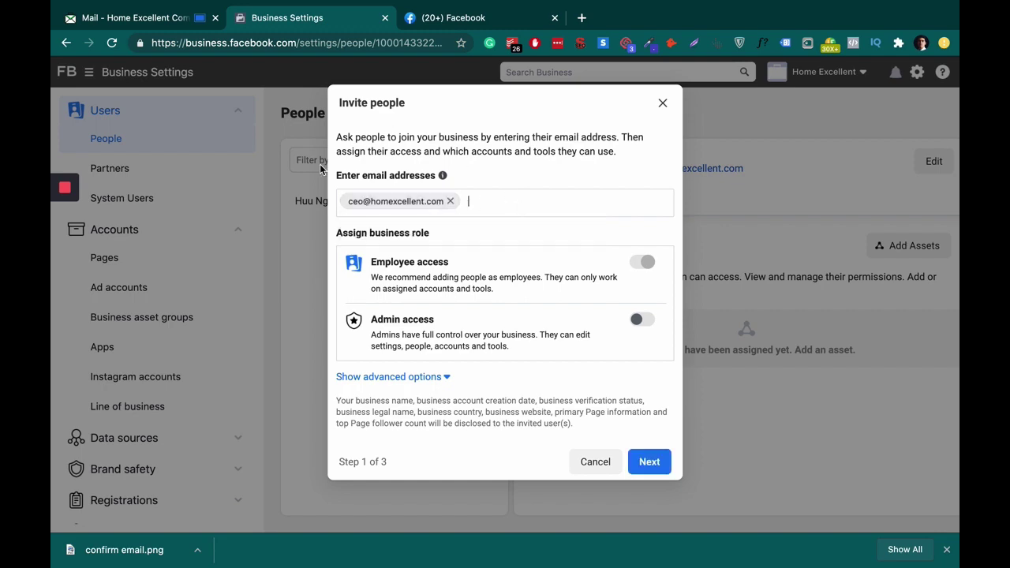
pyautogui.click(646, 322)
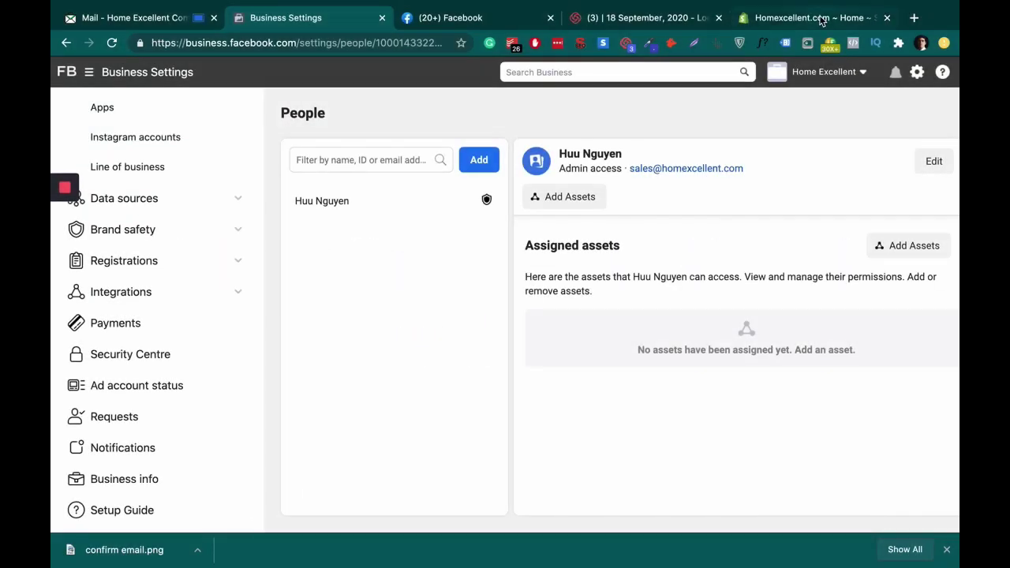
pyautogui.click(813, 17)
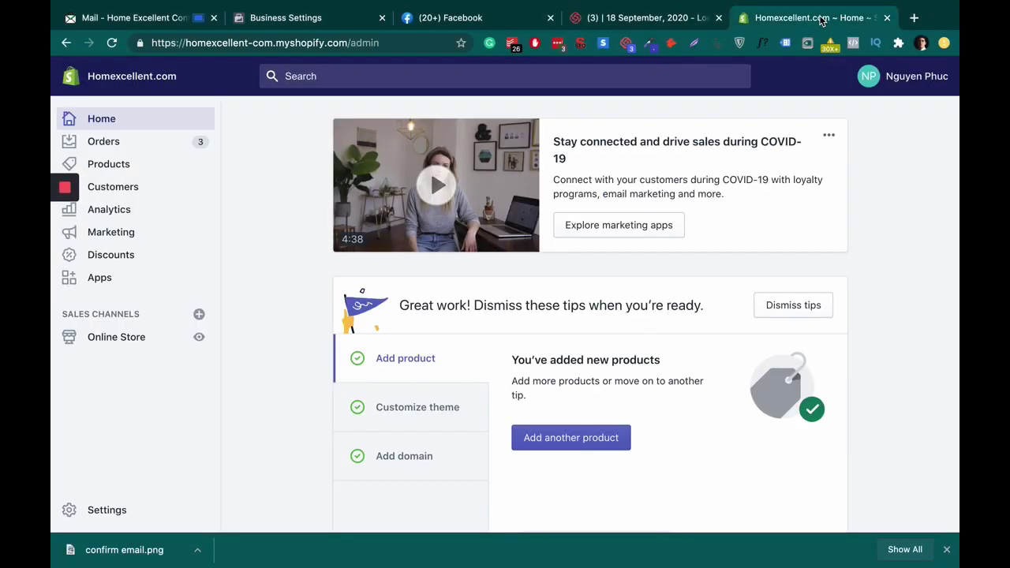
# Step: Add Facebook from the sales channel list and review its welcome page options
pyautogui.click(198, 316)
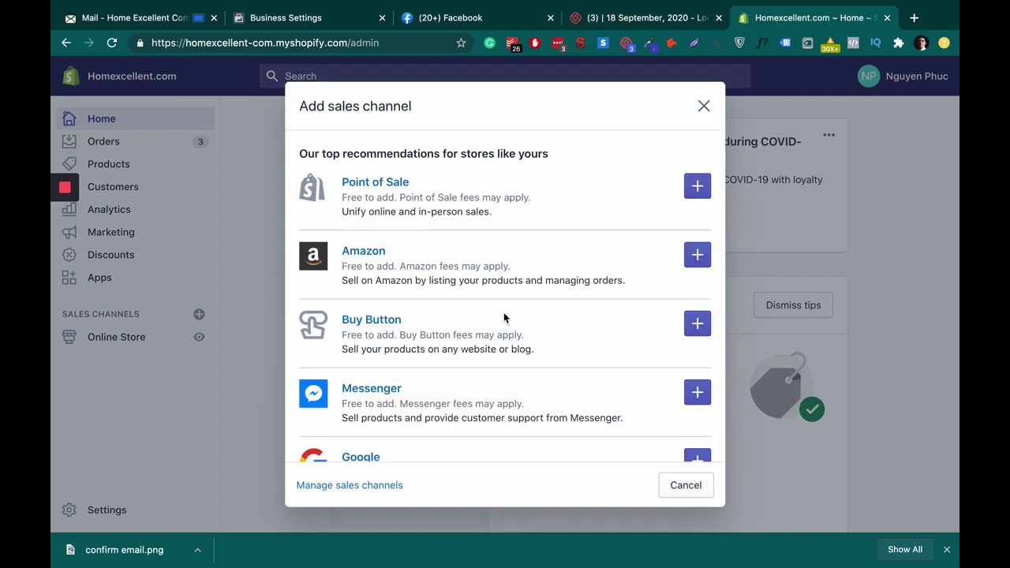
pyautogui.scroll(-3, 505, 319)
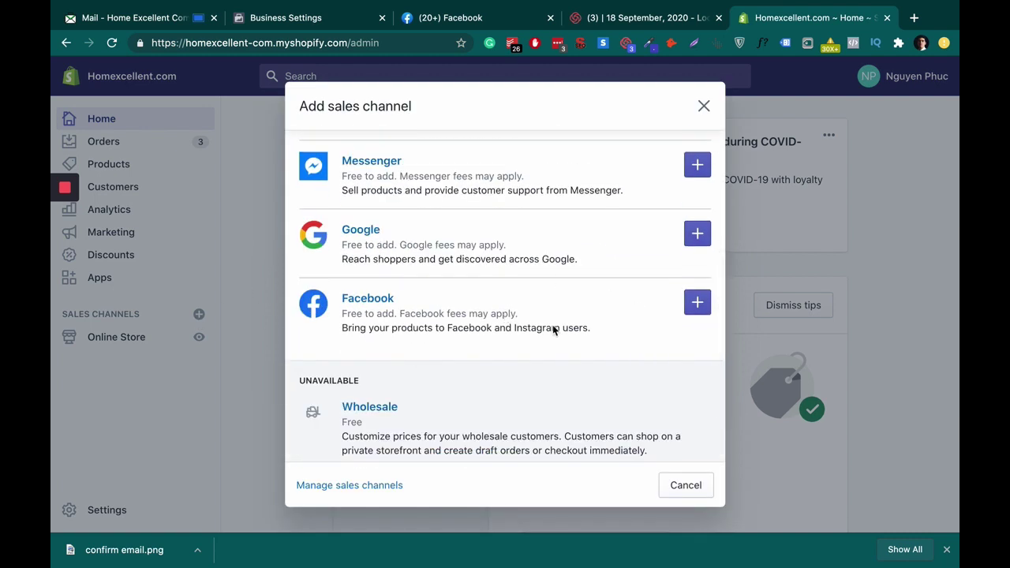
pyautogui.click(700, 317)
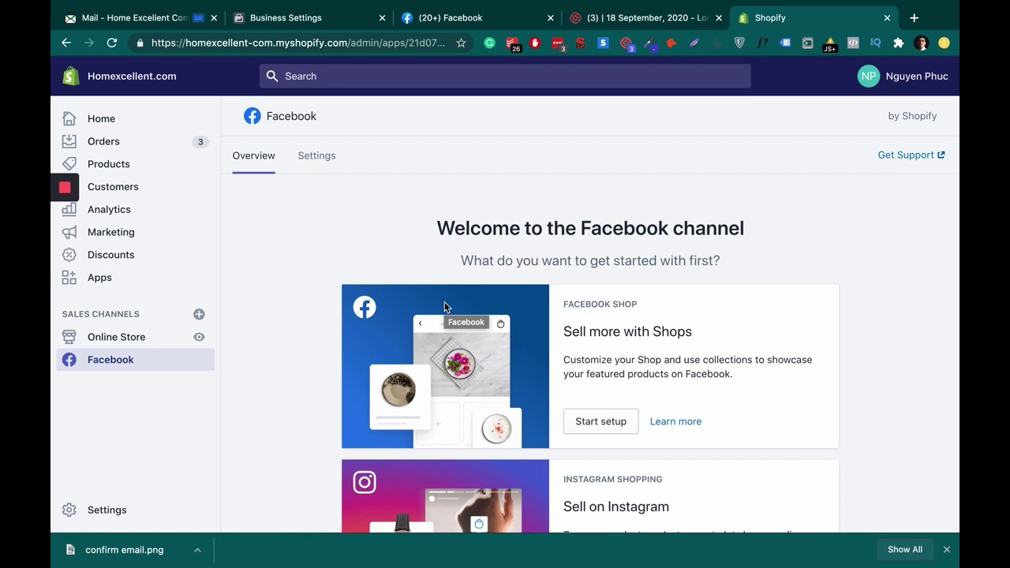
pyautogui.scroll(-3, 534, 492)
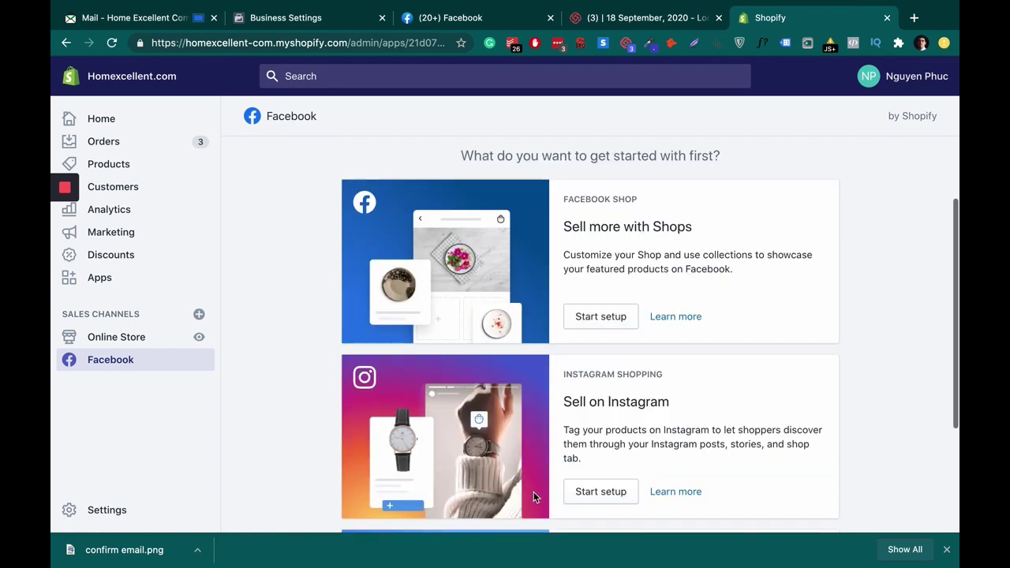
pyautogui.scroll(-3, 534, 492)
pyautogui.scroll(-1, 534, 491)
pyautogui.scroll(-1, 588, 467)
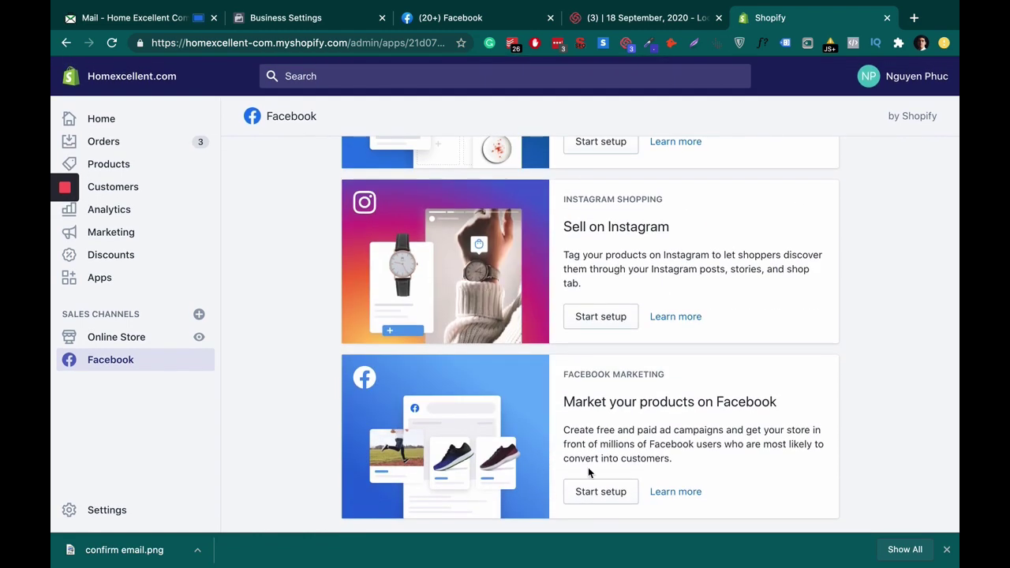
pyautogui.scroll(5, 600, 442)
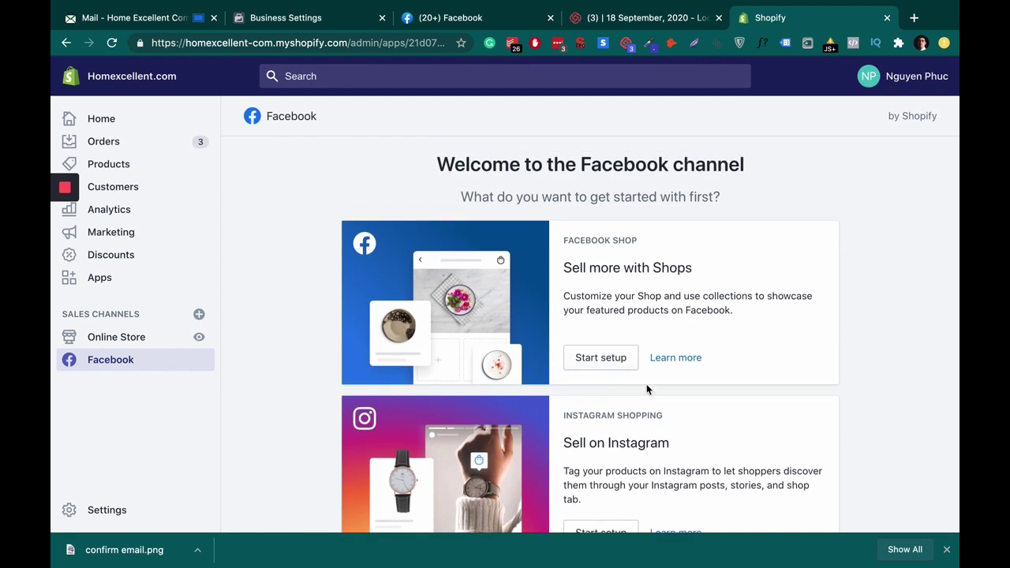
# Step: Begin the Facebook Page Shop setup and start connecting a Facebook account
pyautogui.click(607, 365)
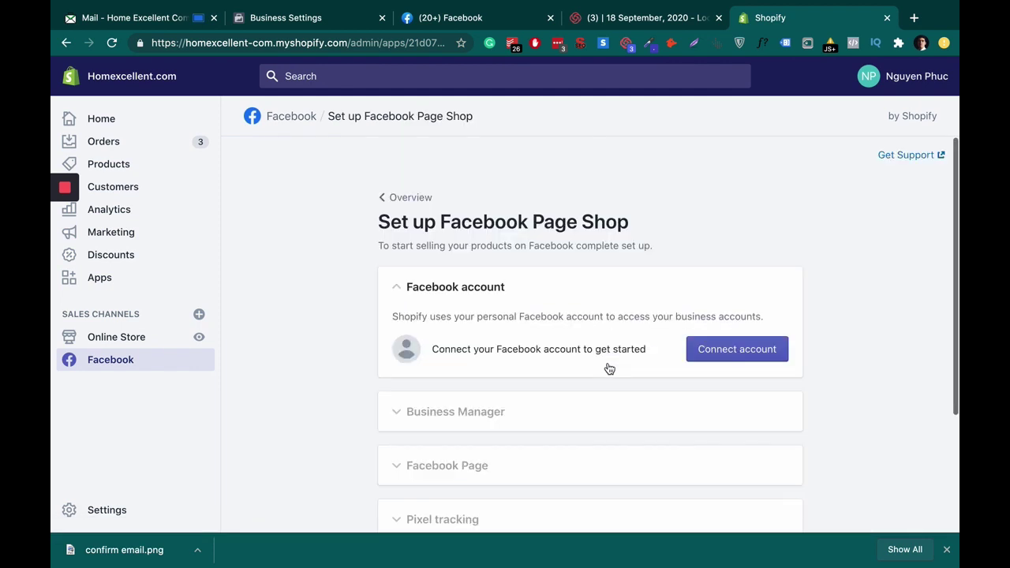
pyautogui.scroll(-5, 609, 369)
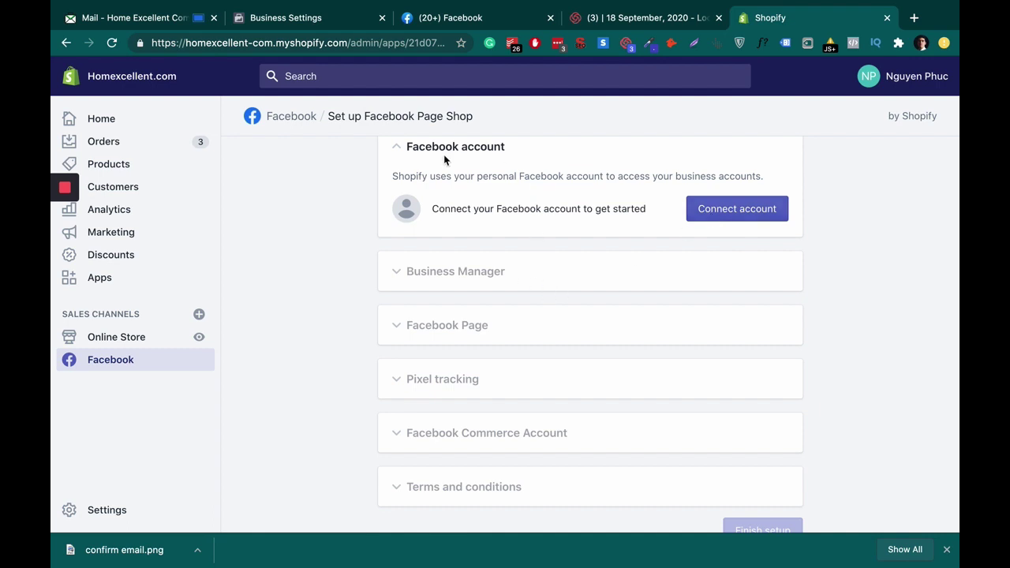
pyautogui.click(737, 209)
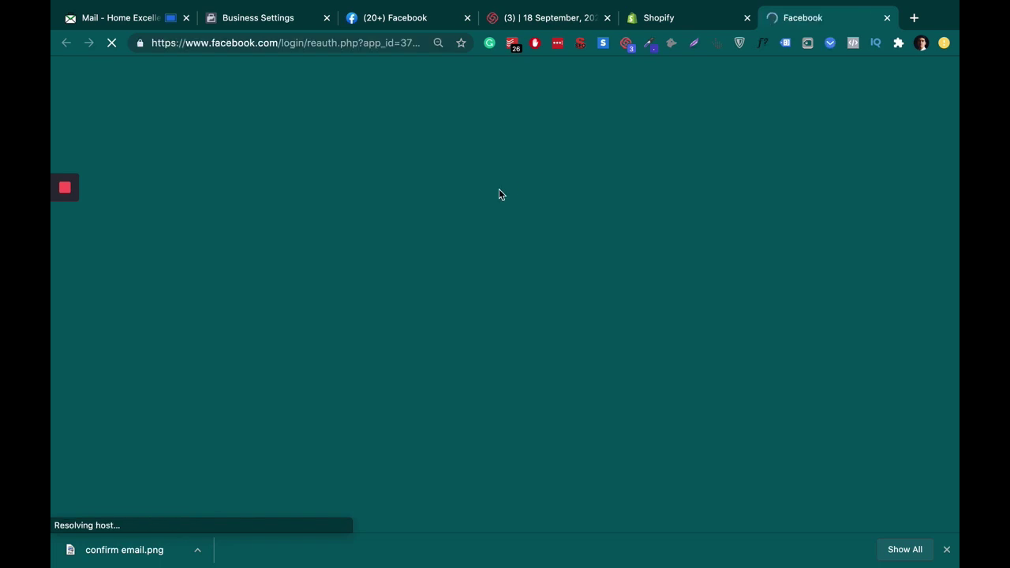
pyautogui.click(672, 20)
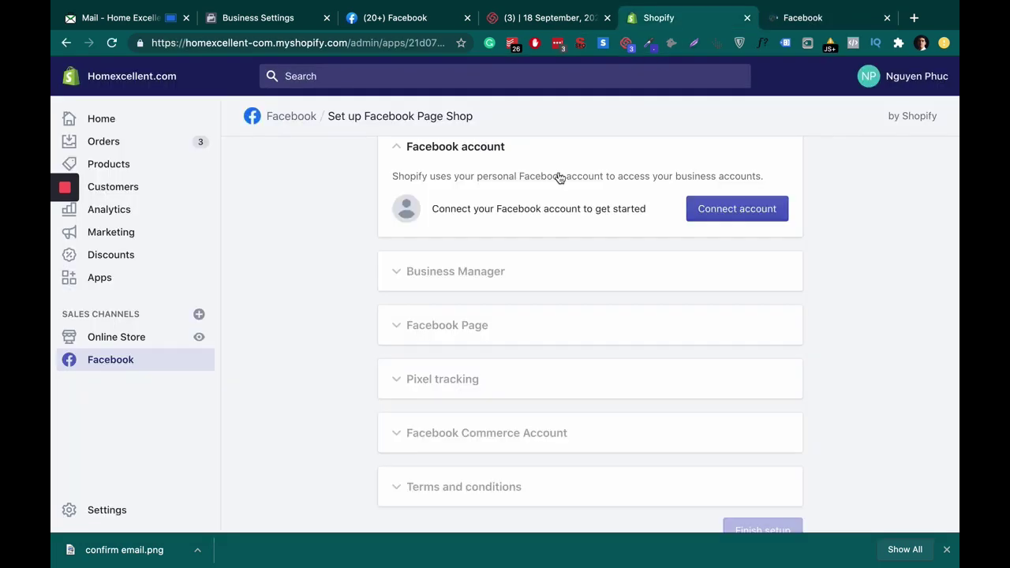
pyautogui.moveTo(476, 177); pyautogui.dragTo(597, 178)
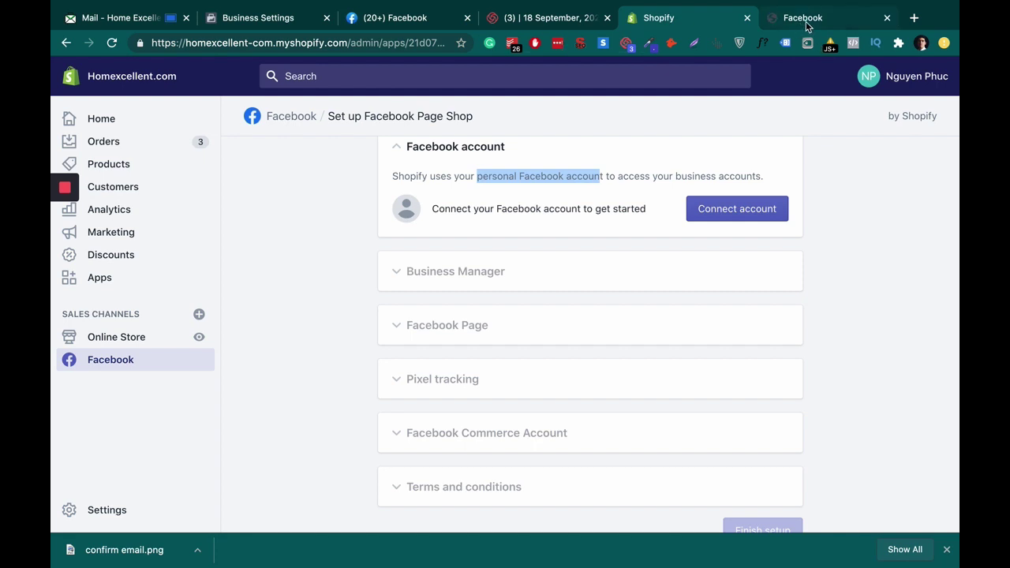
pyautogui.moveTo(618, 176); pyautogui.dragTo(780, 176)
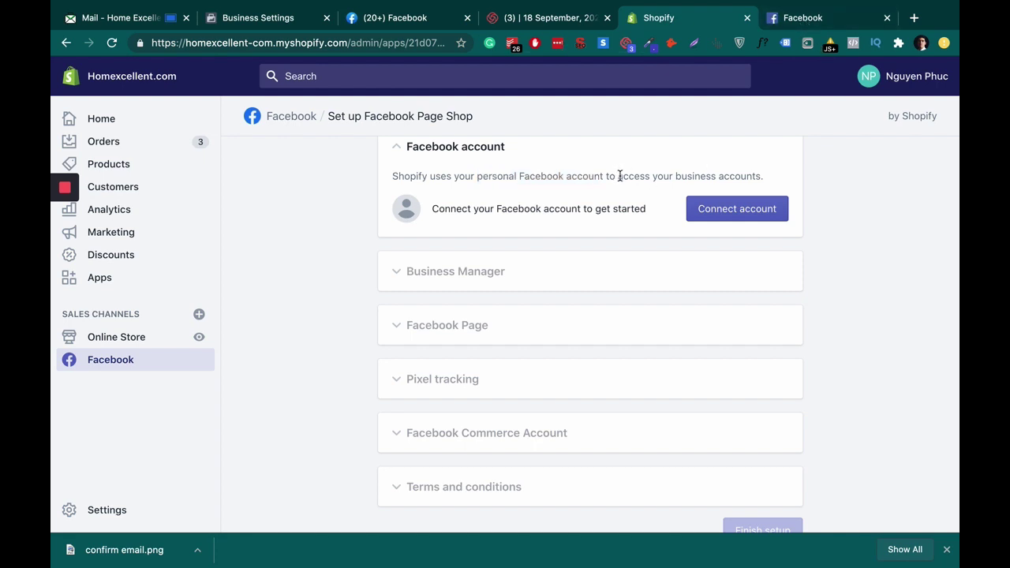
# Step: Log in with Facebook and approve the permissions Shopify requests
pyautogui.click(795, 26)
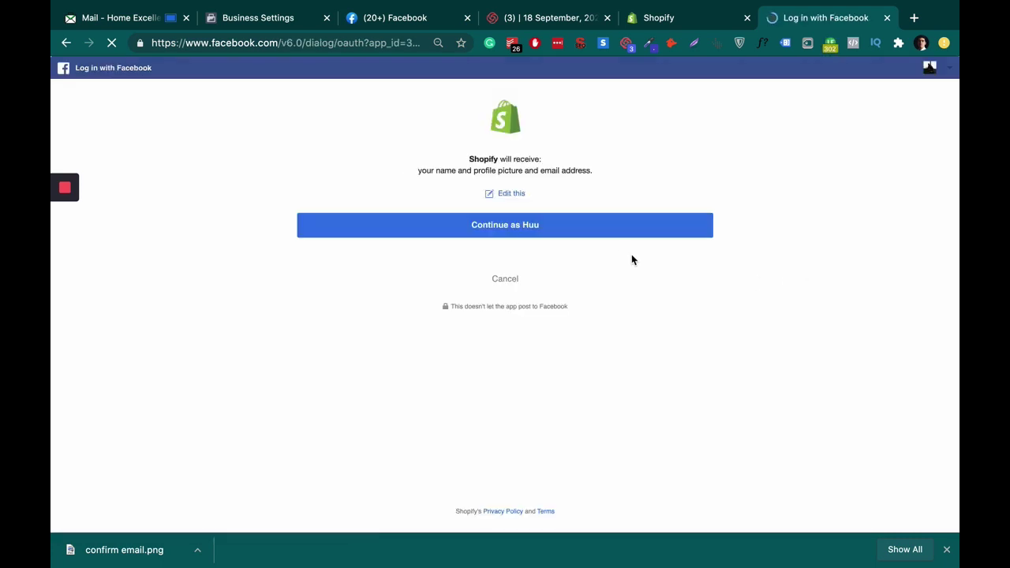
pyautogui.click(542, 227)
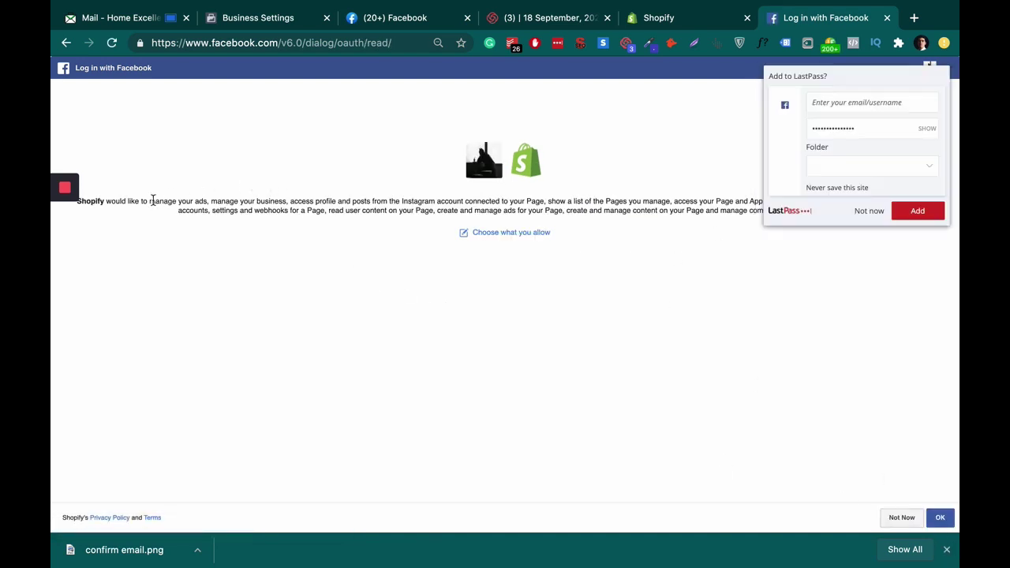
pyautogui.moveTo(153, 200); pyautogui.dragTo(544, 201)
pyautogui.click(878, 211)
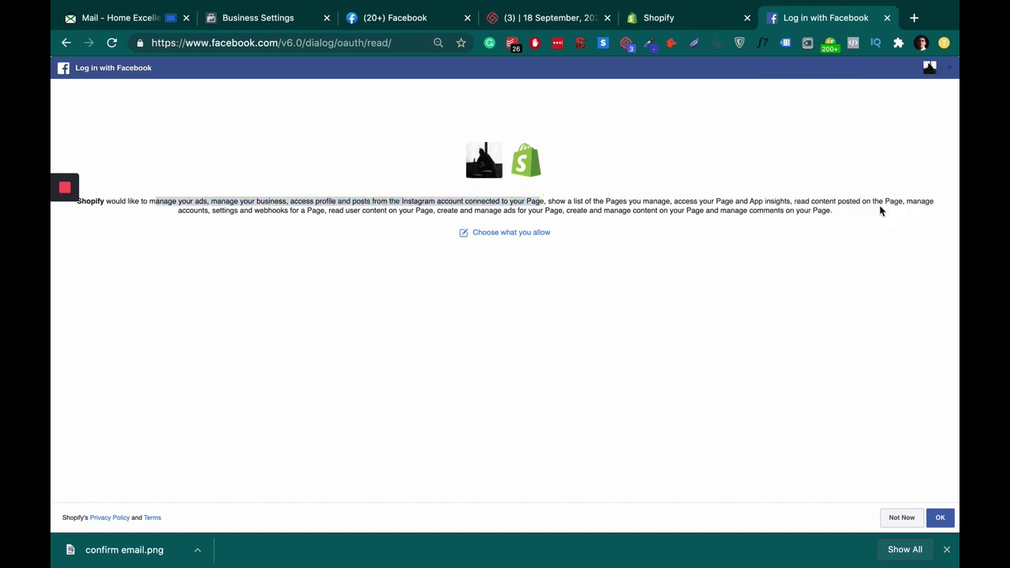
pyautogui.click(941, 521)
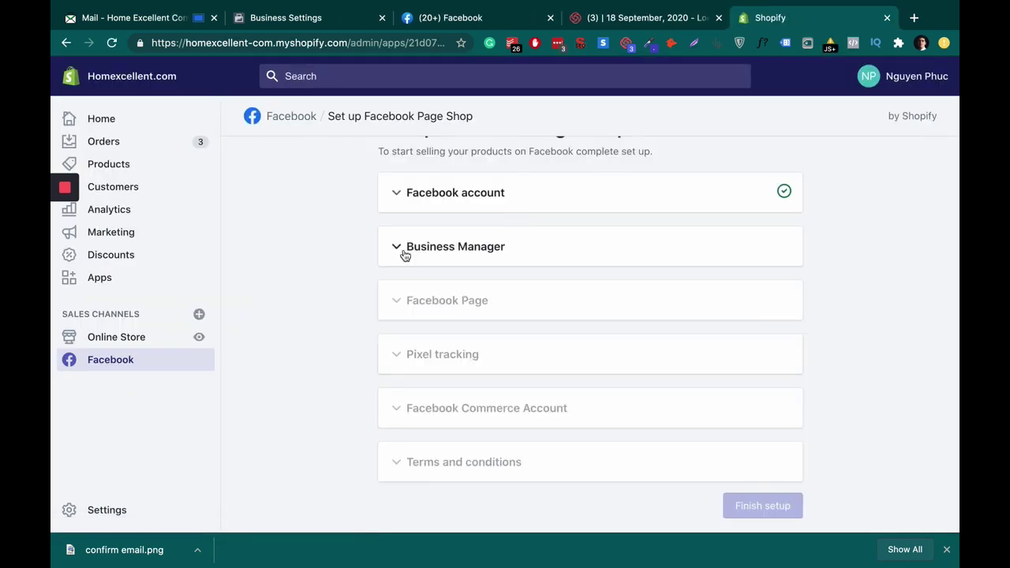
# Step: Connect the Home Excellent Business Manager and Home Excellent Facebook Page to the shop setup
pyautogui.click(400, 251)
pyautogui.scroll(-3, 495, 276)
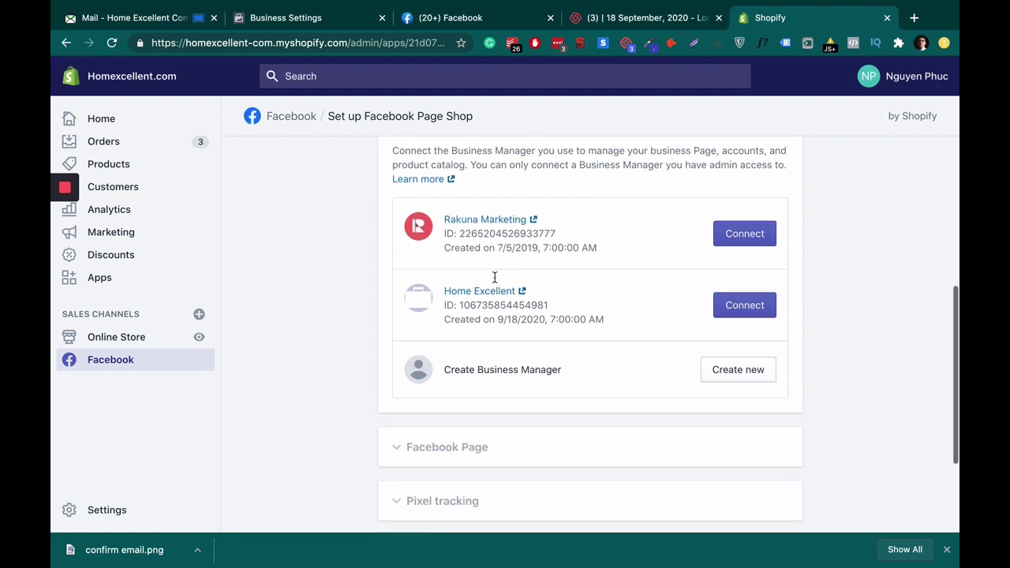
pyautogui.click(745, 305)
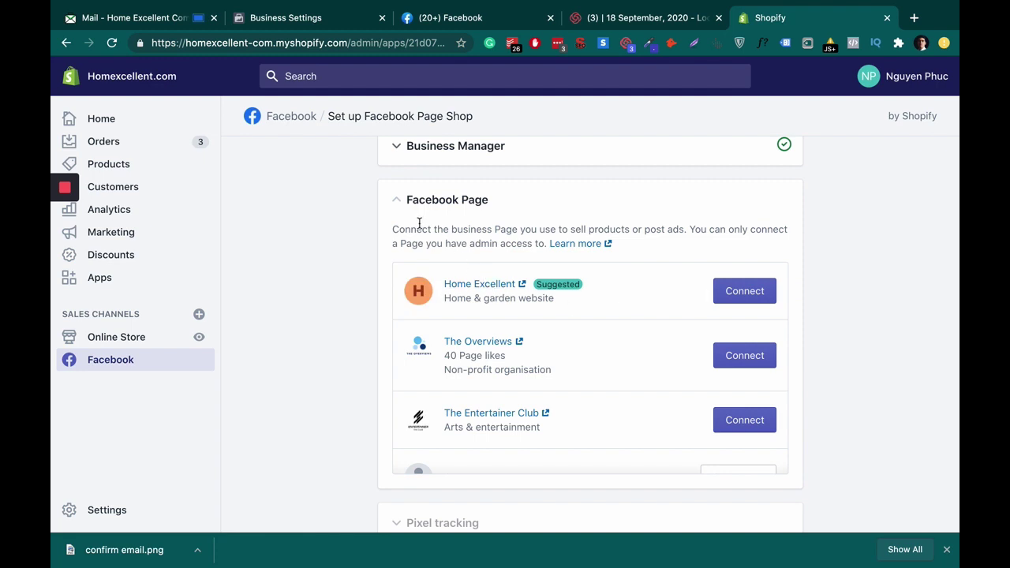
pyautogui.click(739, 291)
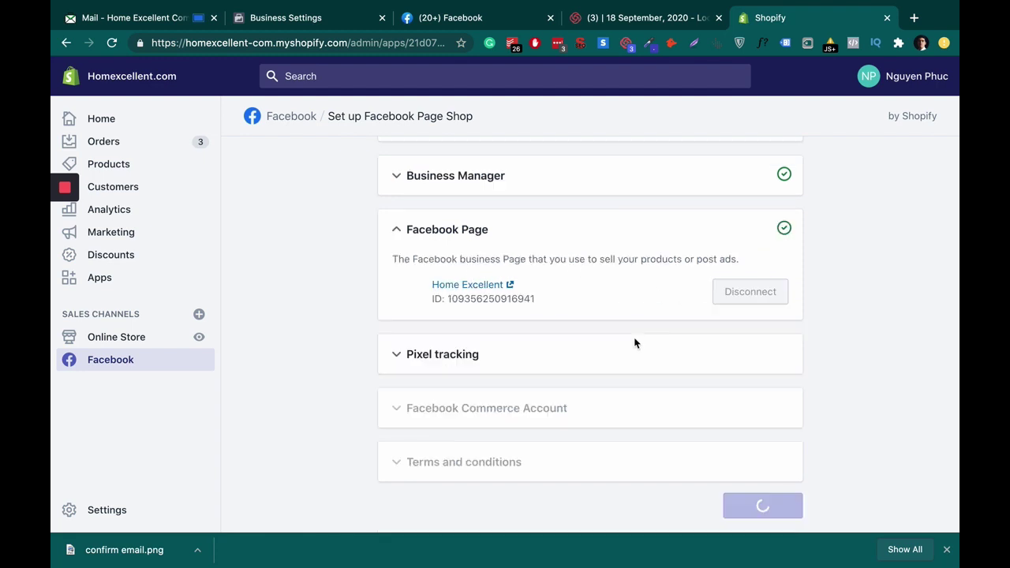
# Step: Create a new Facebook Pixel for tracking and review its details
pyautogui.scroll(-2, 636, 343)
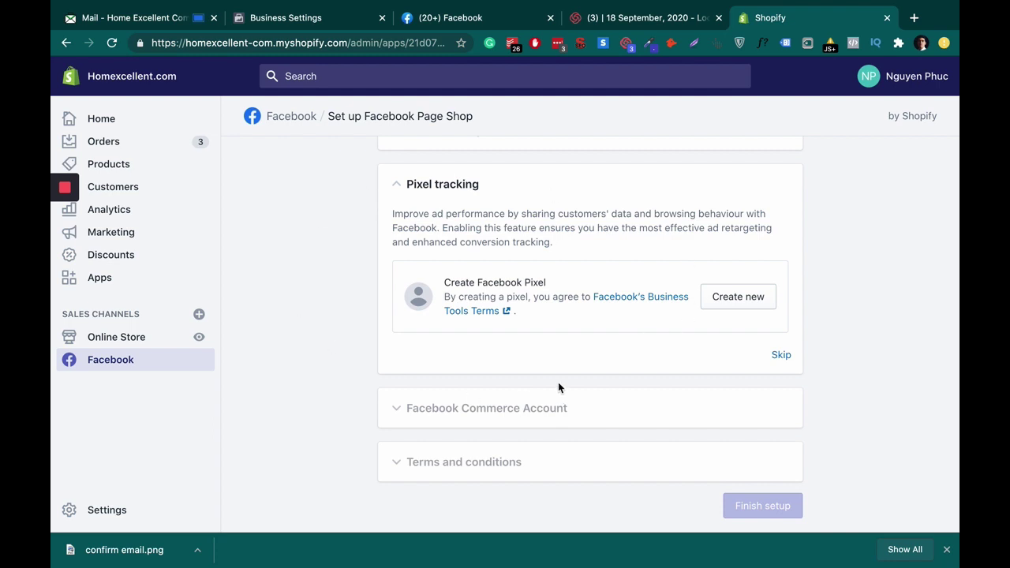
pyautogui.click(738, 296)
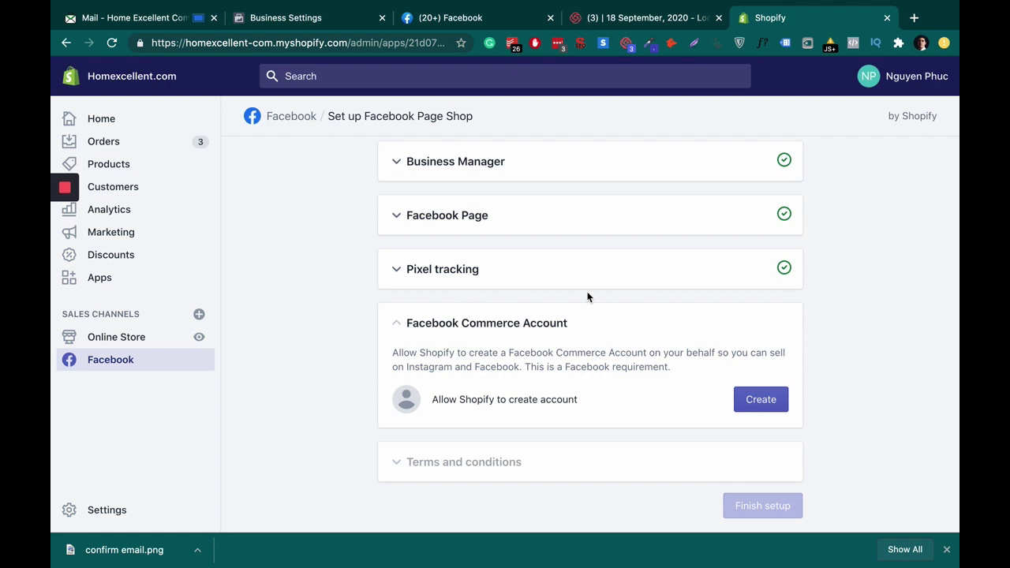
pyautogui.click(397, 270)
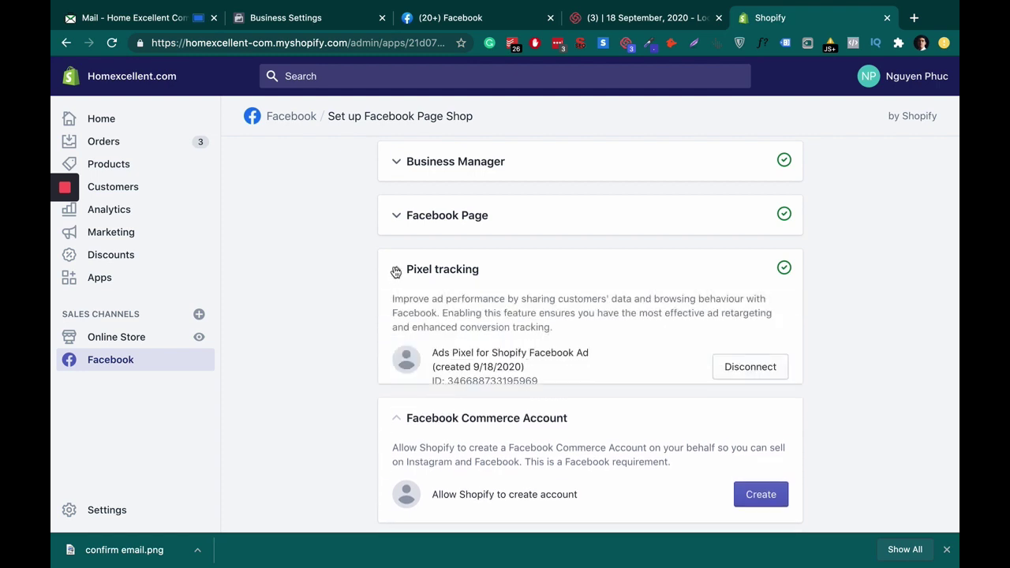
pyautogui.moveTo(523, 390); pyautogui.dragTo(405, 383)
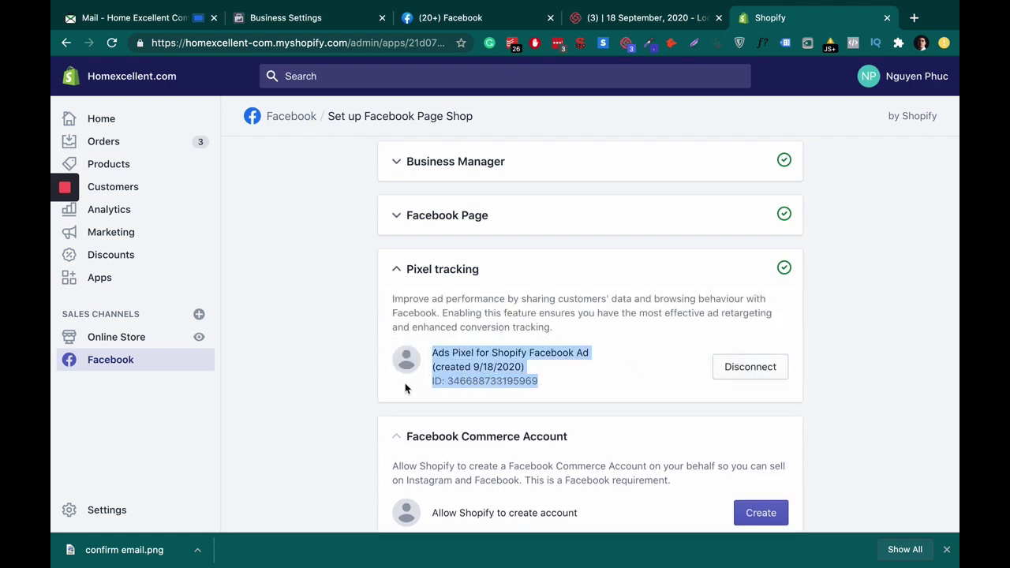
pyautogui.click(405, 383)
pyautogui.scroll(-3, 405, 383)
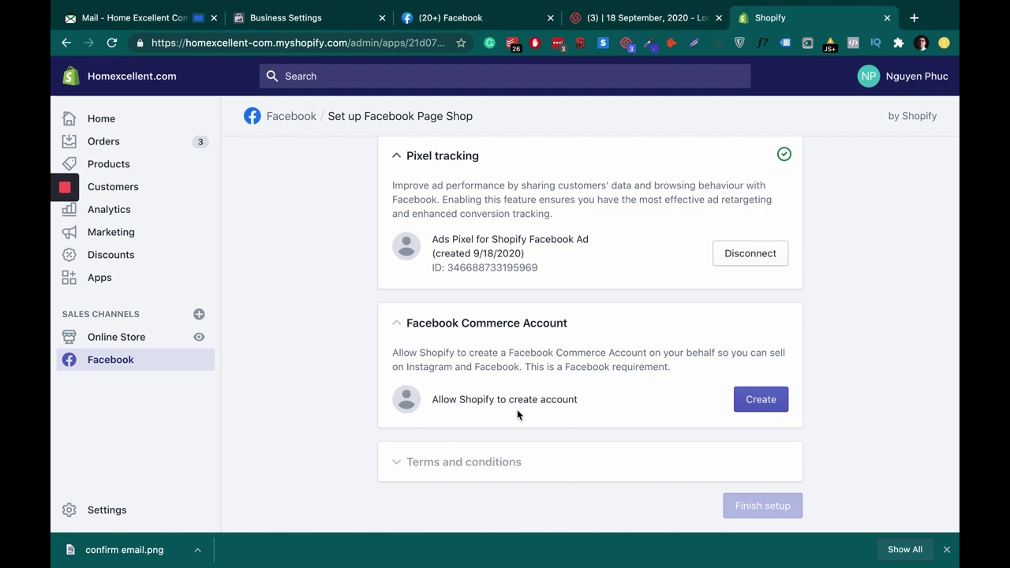
pyautogui.moveTo(436, 400); pyautogui.dragTo(567, 399)
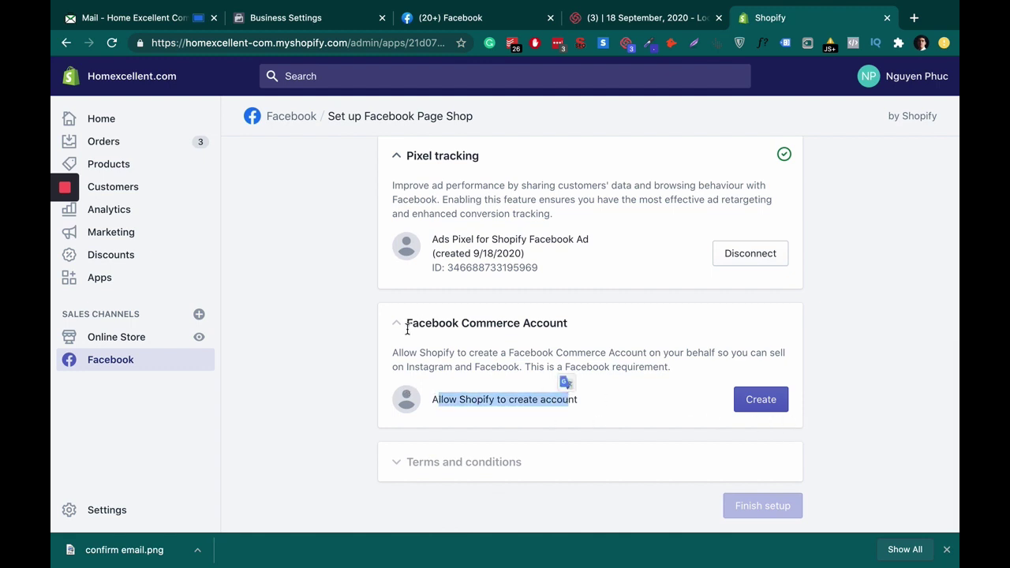
# Step: Create the Facebook Commerce Account and read through Facebook's merchant terms
pyautogui.click(769, 400)
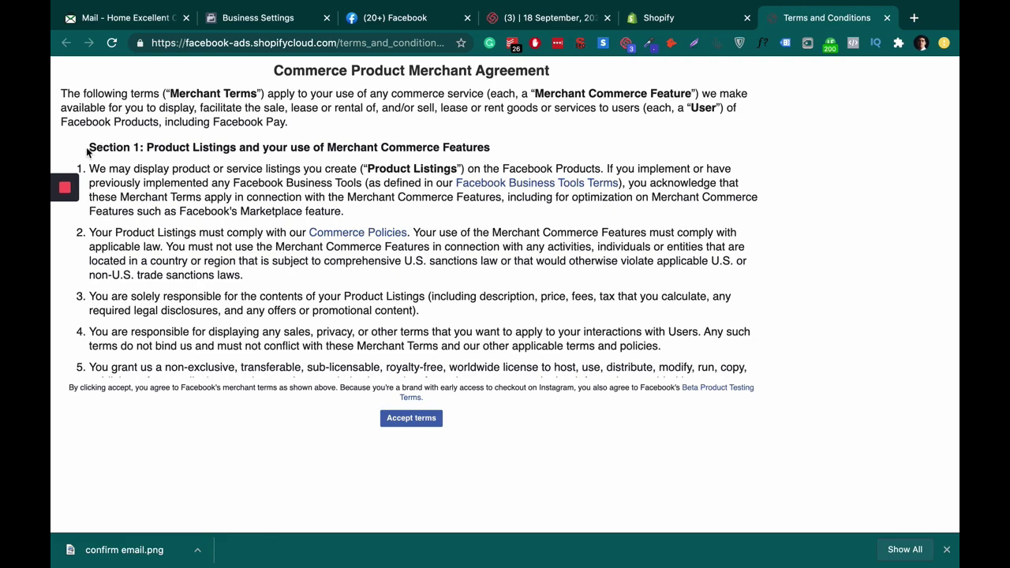
pyautogui.scroll(-1, 244, 301)
pyautogui.scroll(-2, 244, 298)
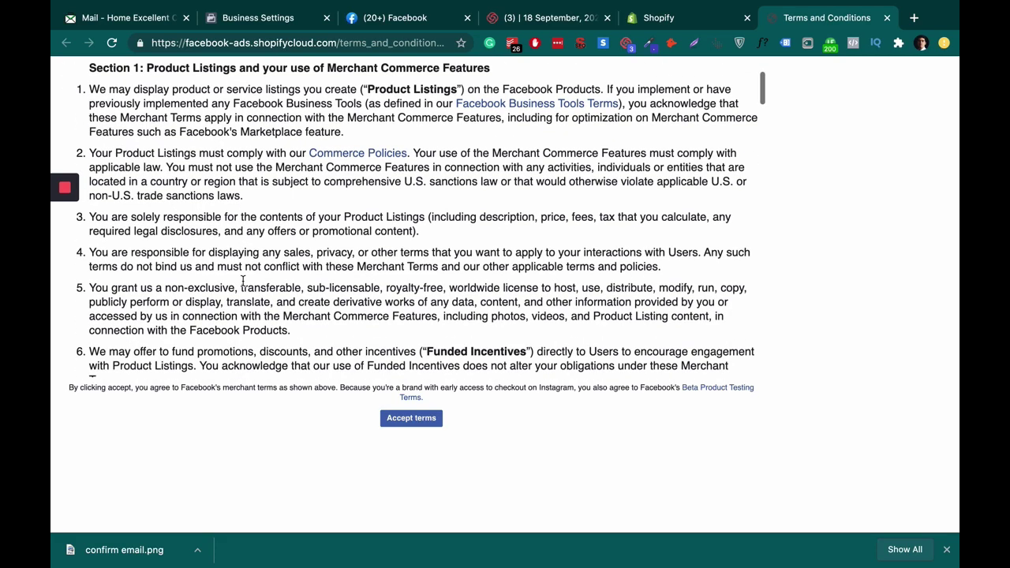
pyautogui.scroll(-1, 244, 292)
pyautogui.scroll(-3, 245, 276)
pyautogui.scroll(-1, 245, 267)
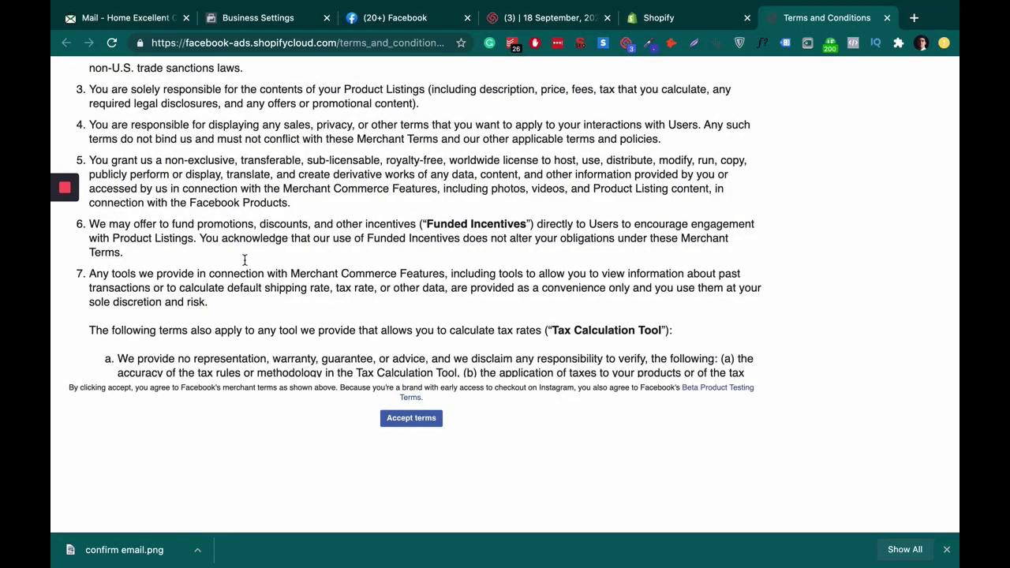
pyautogui.scroll(-6, 244, 236)
pyautogui.scroll(-8, 245, 227)
pyautogui.scroll(-1, 245, 226)
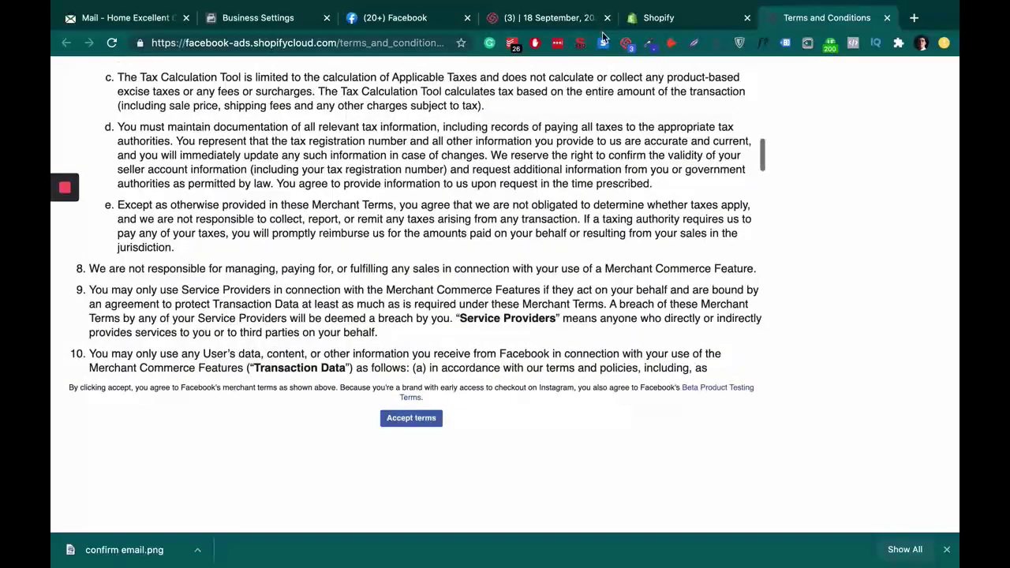
# Step: Return to the merchant terms tab and accept Facebook's commerce terms
pyautogui.click(641, 18)
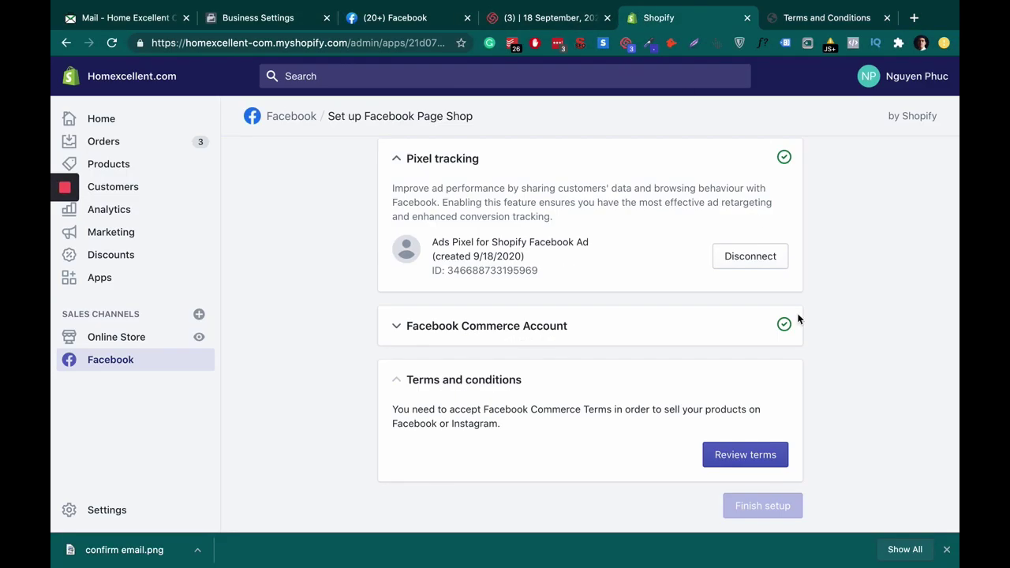
pyautogui.click(829, 23)
pyautogui.scroll(-1, 531, 316)
pyautogui.scroll(-10, 531, 316)
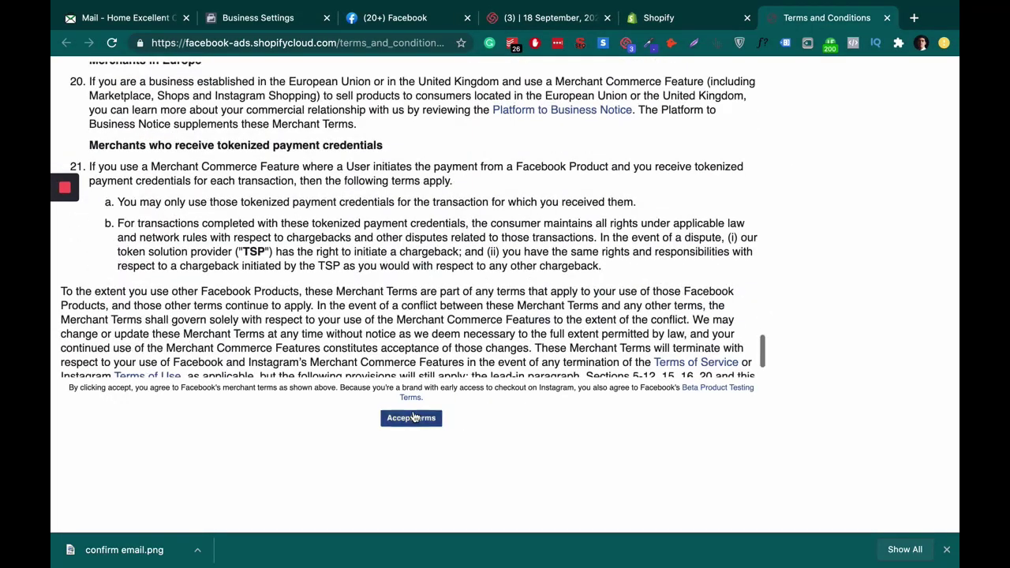
pyautogui.click(414, 418)
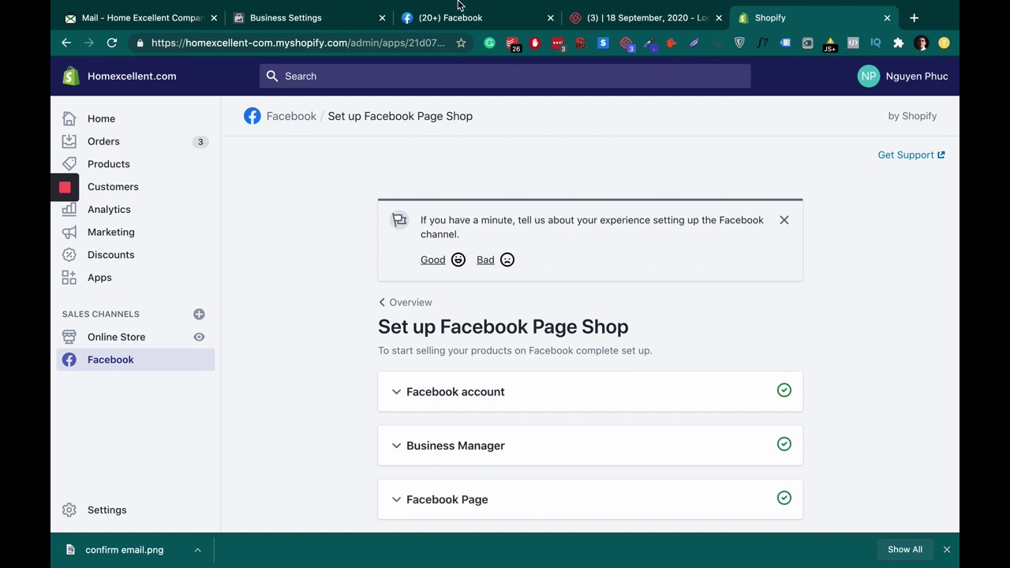
# Step: Finish the Facebook Page Shop setup, reaching the 'You're ready to use Facebook Shop' dialog
pyautogui.scroll(-5, 532, 280)
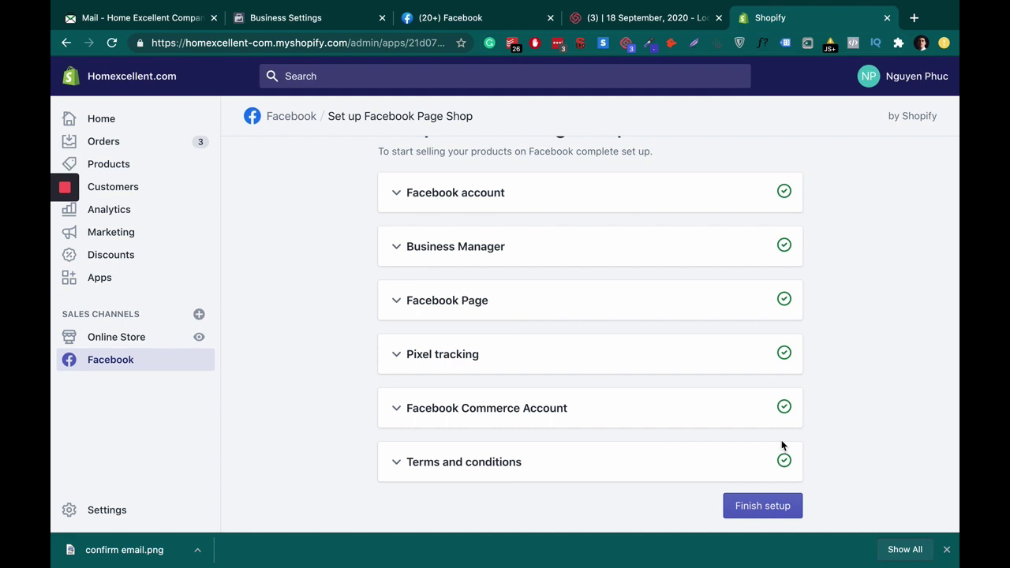
pyautogui.click(769, 509)
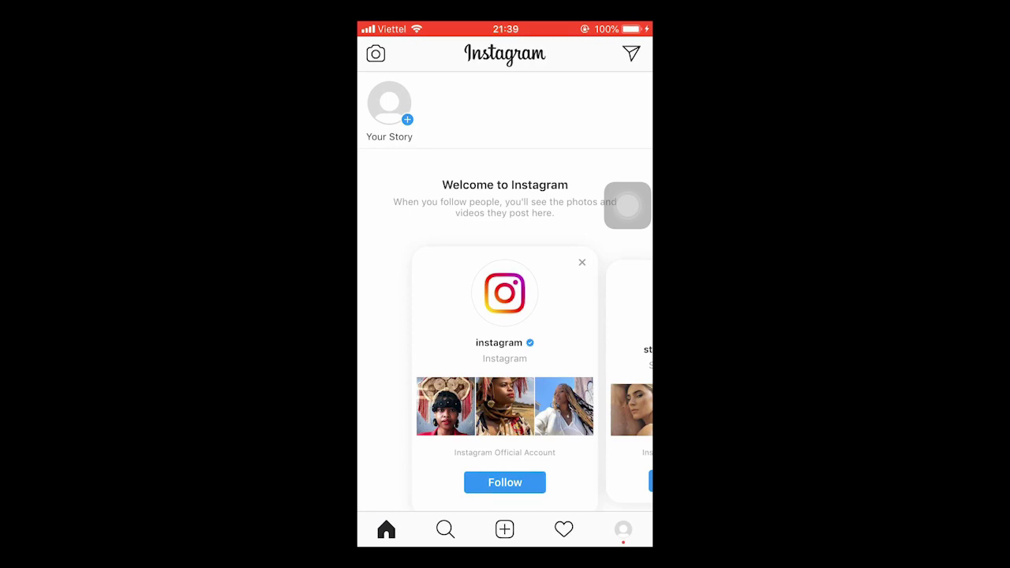
# Step: Go from the homexcellent Instagram profile through Settings to the Account settings page
pyautogui.click(623, 529)
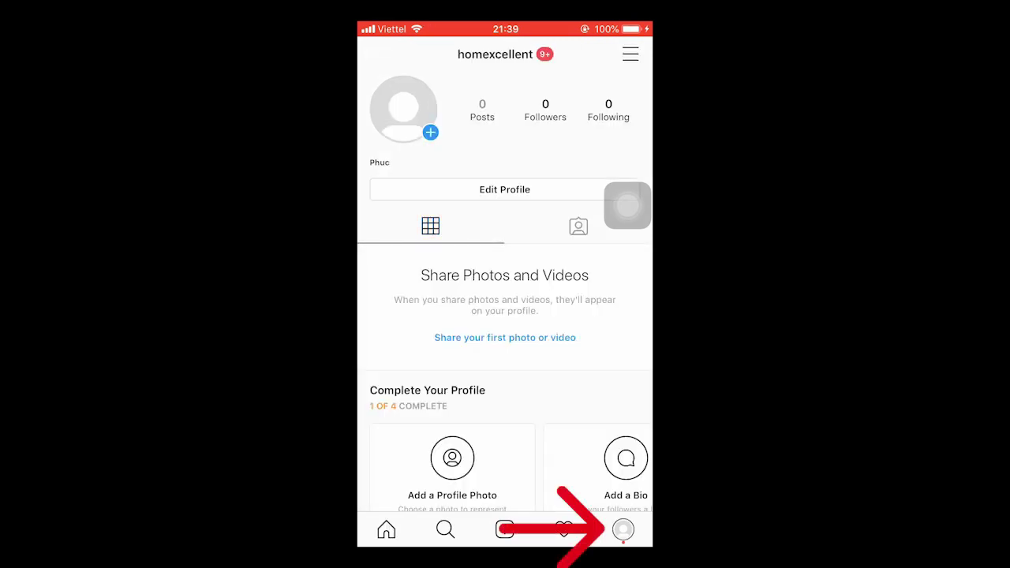
pyautogui.click(631, 54)
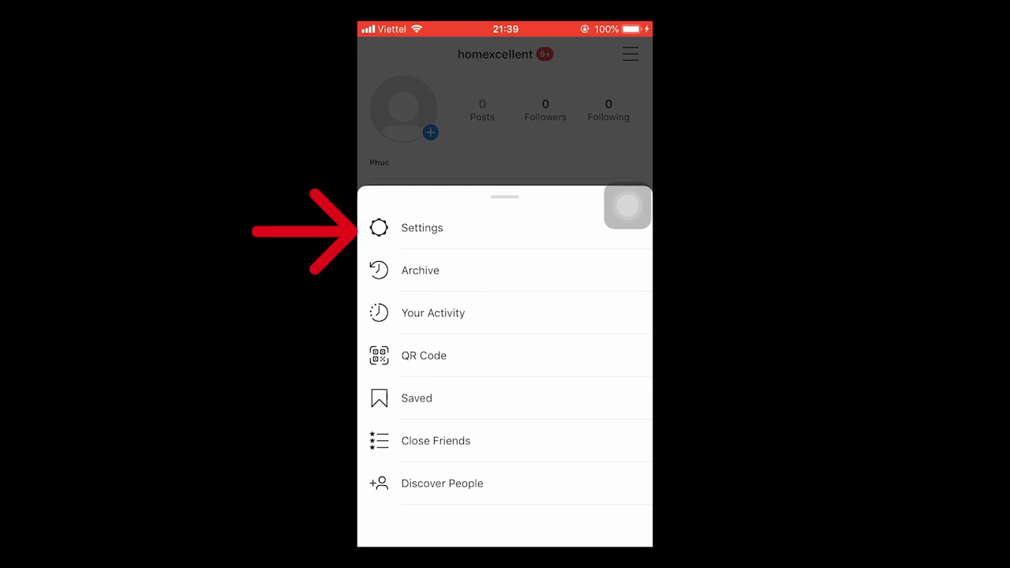
pyautogui.click(422, 227)
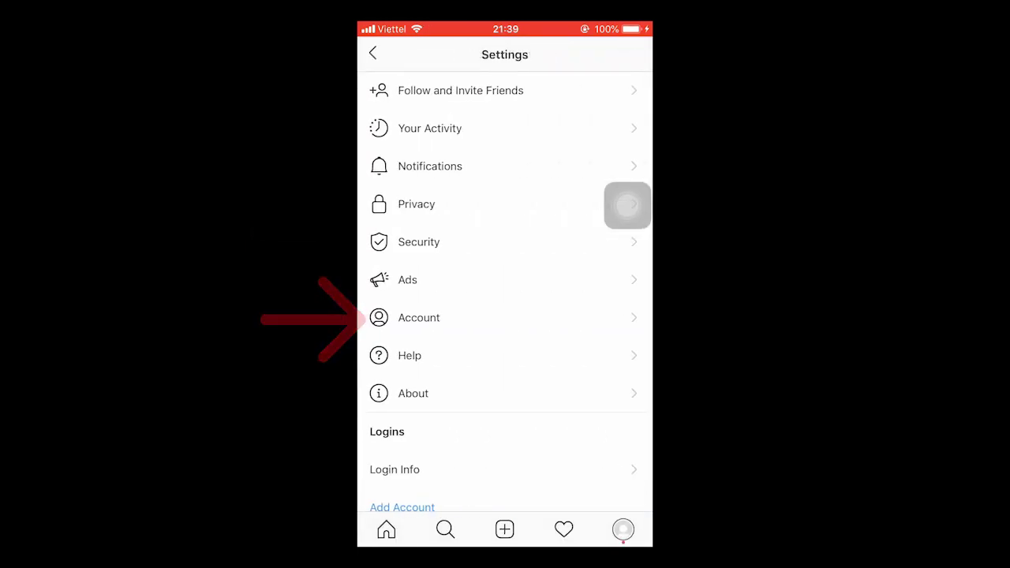
pyautogui.click(418, 317)
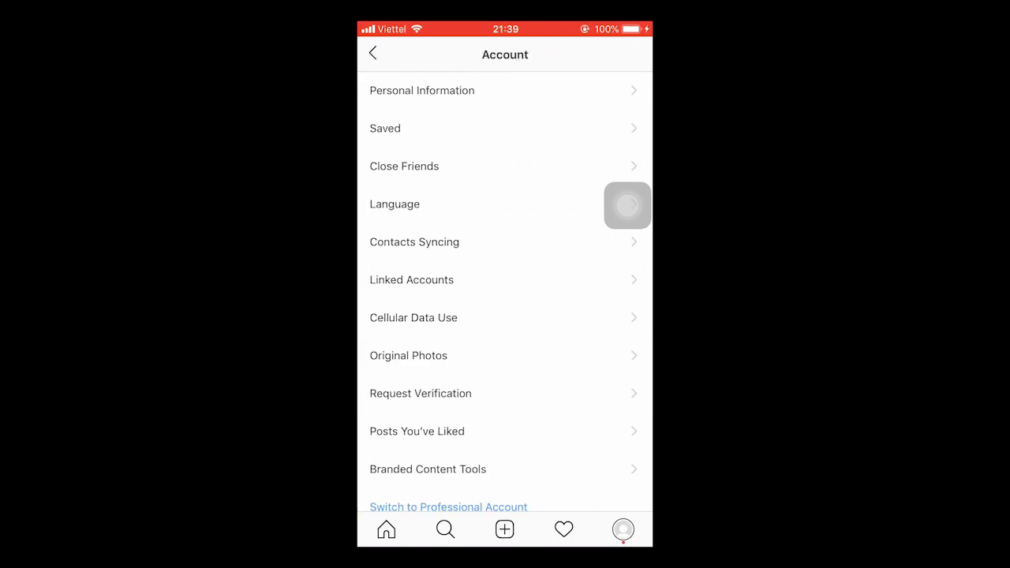
pyautogui.scroll(-2, 505, 316)
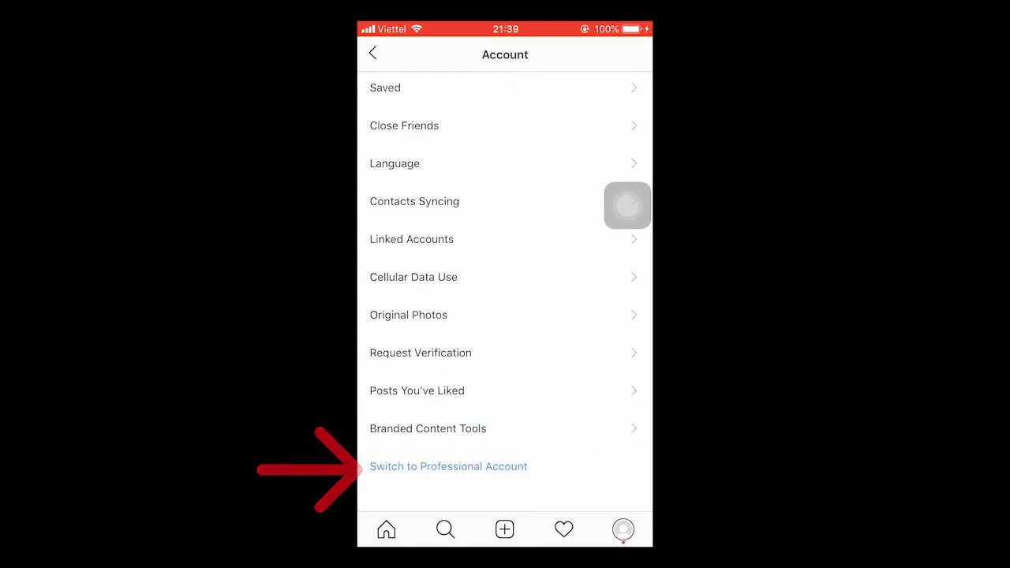
# Step: Switch homexcellent to a Business account with the Home Decor category
pyautogui.click(449, 467)
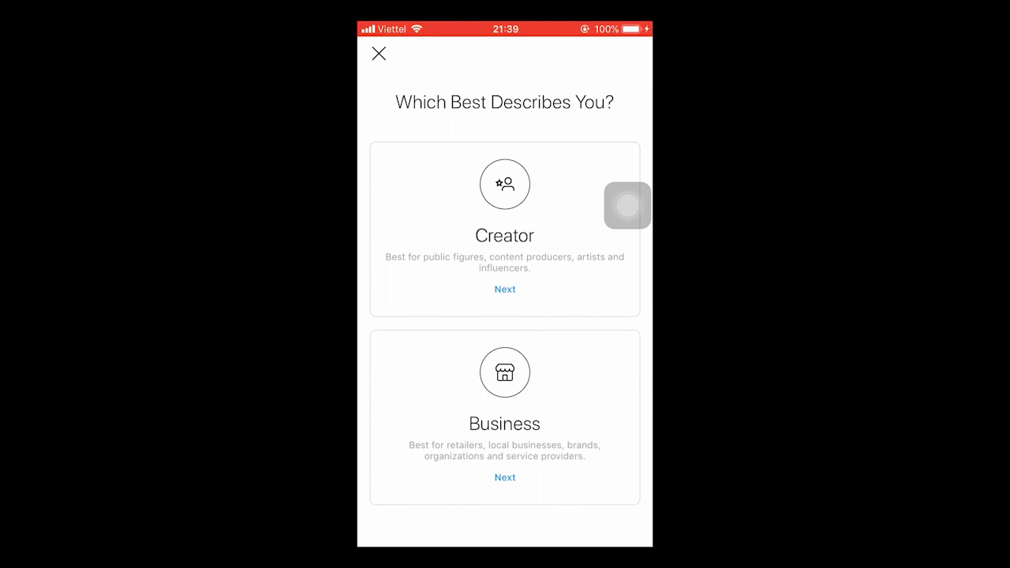
pyautogui.click(505, 477)
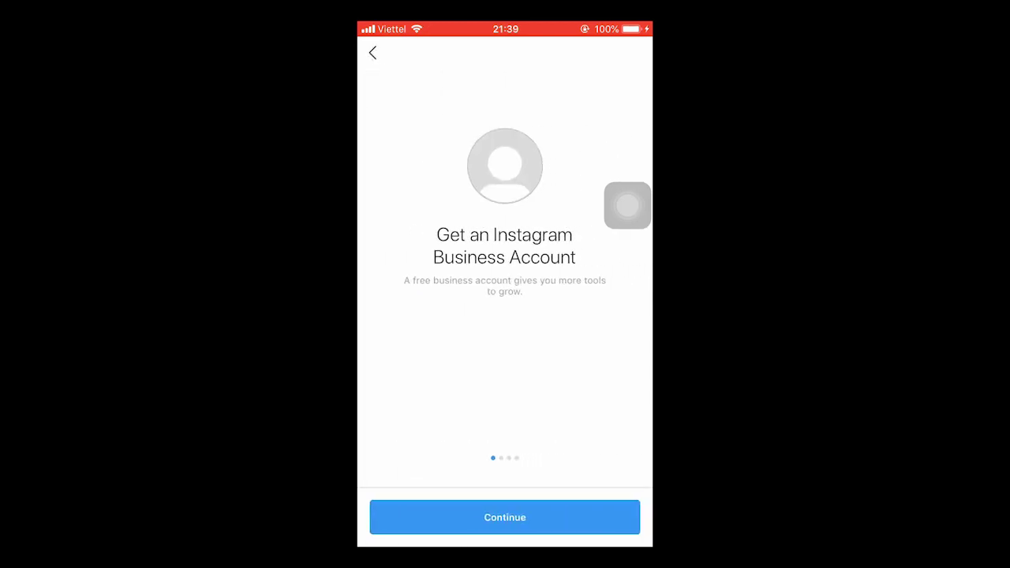
pyautogui.click(505, 517)
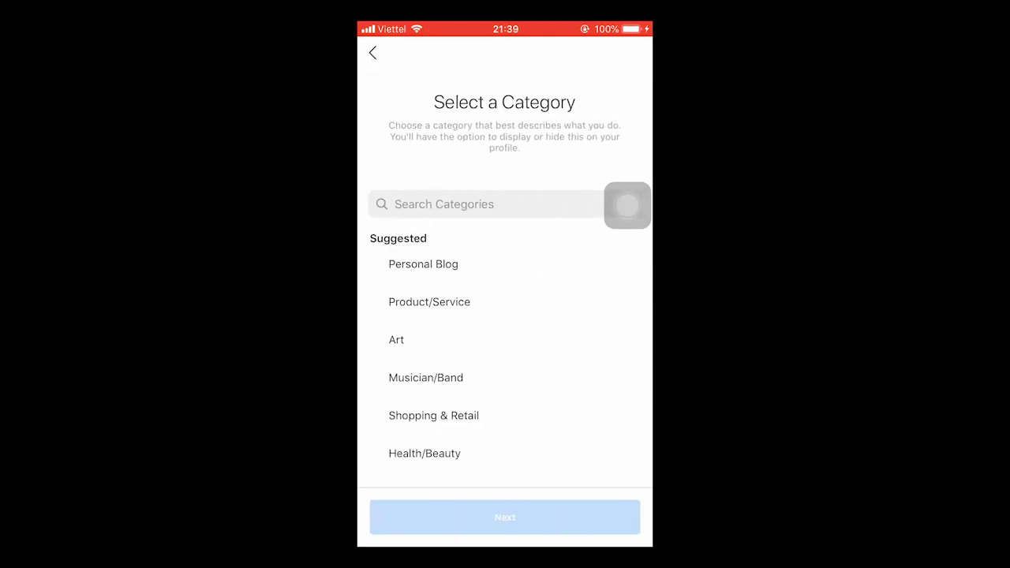
pyautogui.click(442, 204)
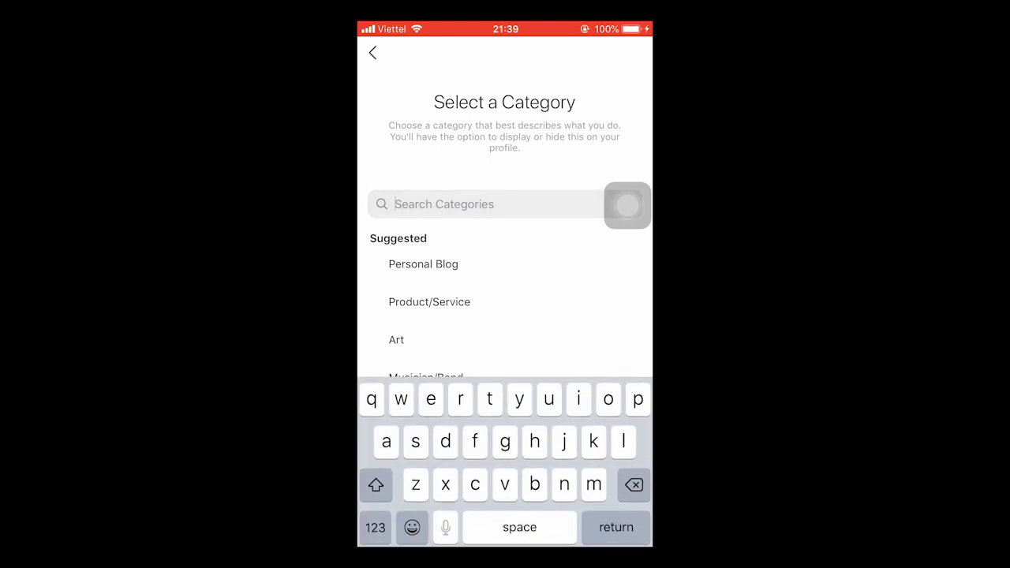
pyautogui.write('home')
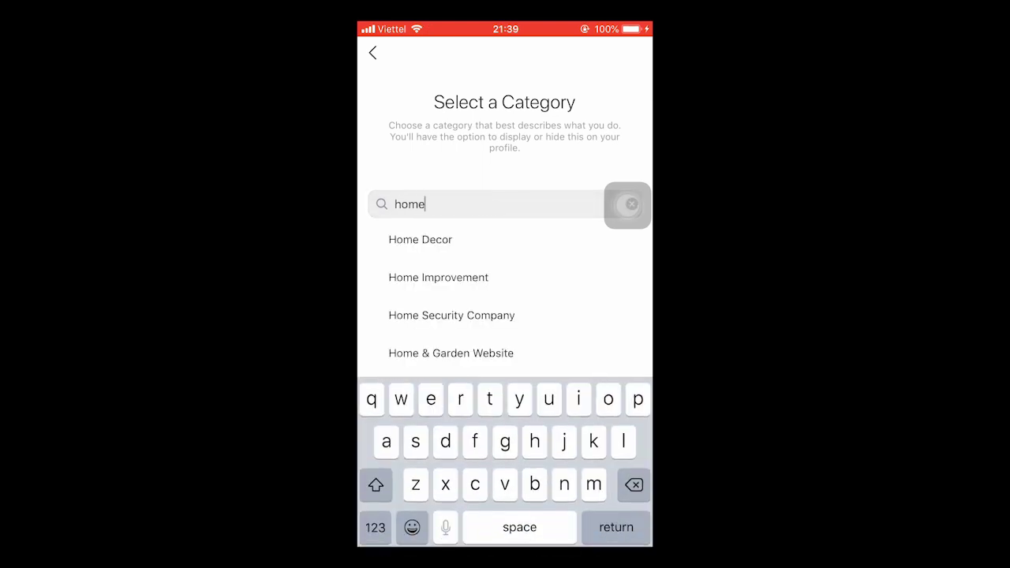
pyautogui.click(420, 239)
pyautogui.click(505, 518)
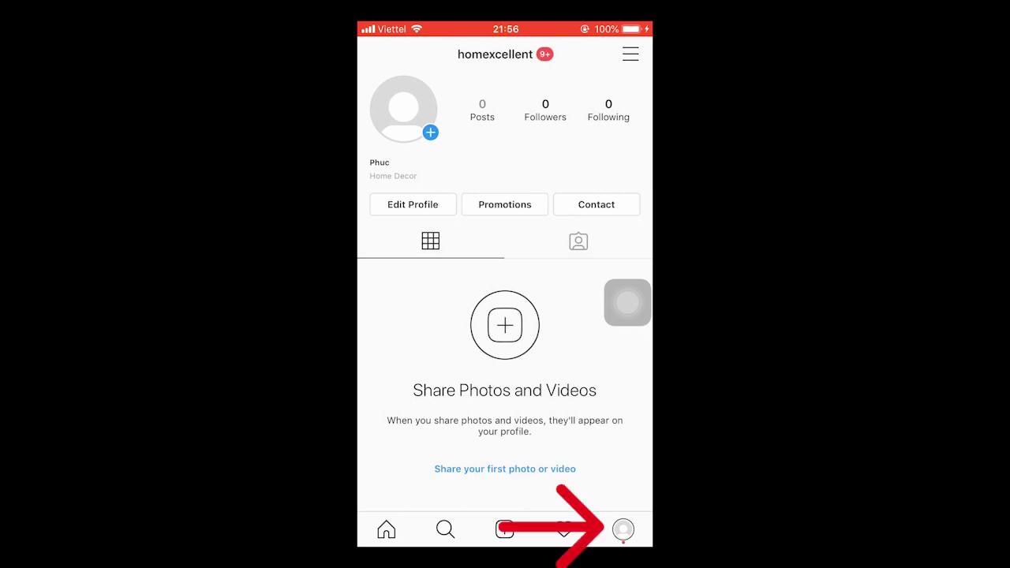
# Step: Connect the existing Home Excellent Facebook Page to the homexcellent business profile
pyautogui.click(630, 53)
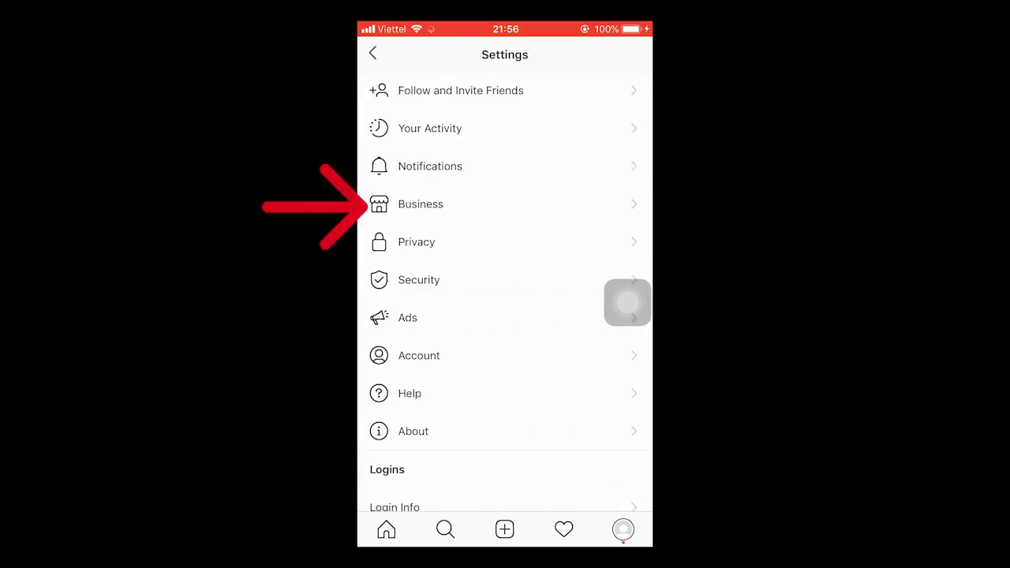
pyautogui.click(420, 203)
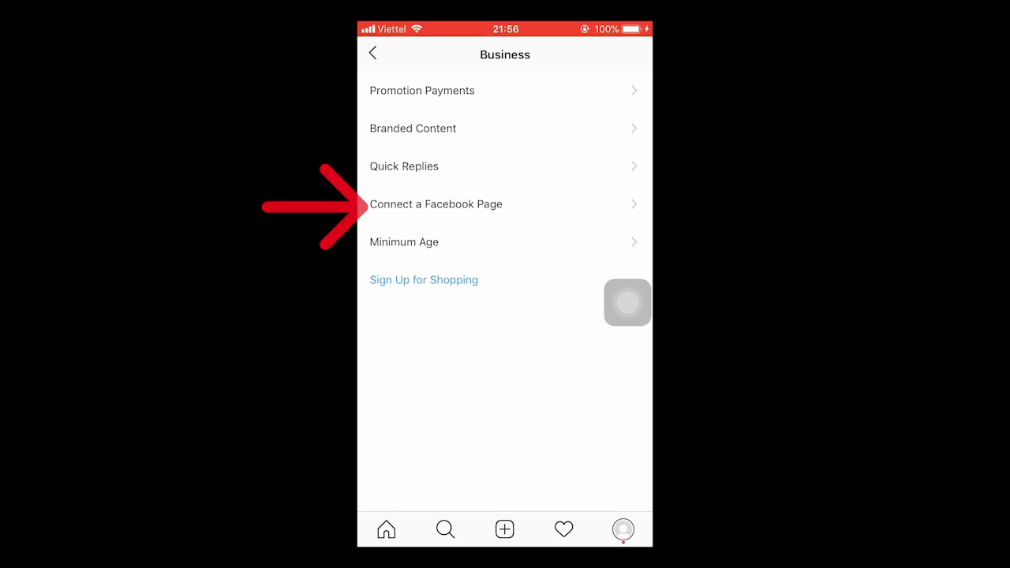
pyautogui.click(436, 203)
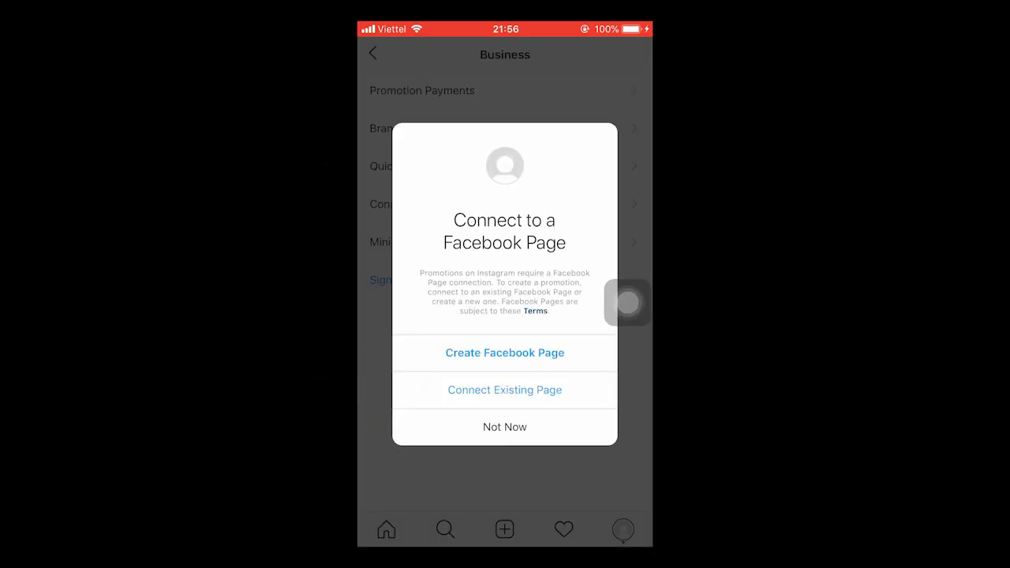
pyautogui.click(506, 390)
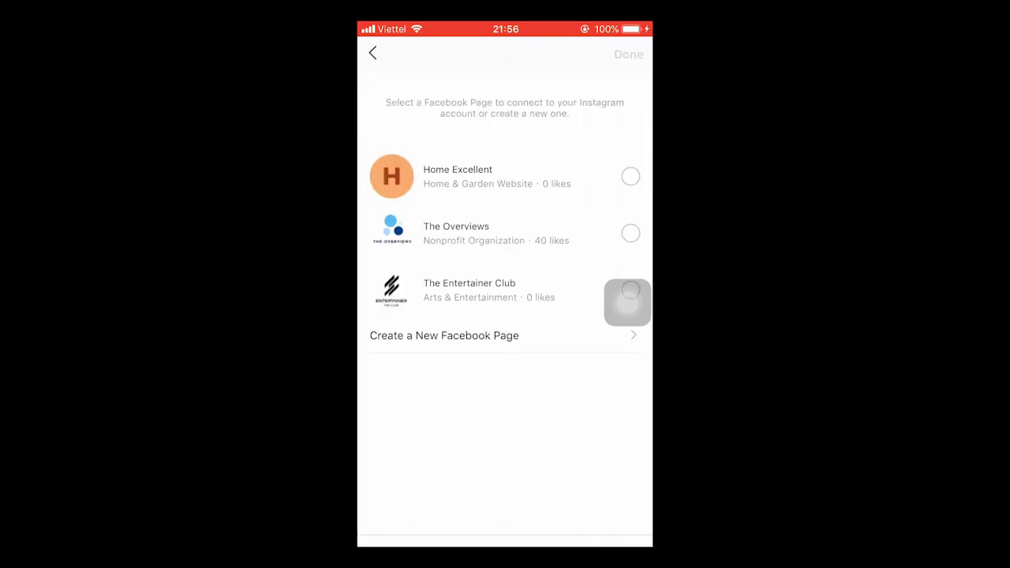
pyautogui.moveTo(628, 303)
pyautogui.mouseDown()
pyautogui.moveTo(627, 93)
pyautogui.moveTo(627, 218)
pyautogui.mouseUp()
pyautogui.click(630, 176)
pyautogui.click(630, 54)
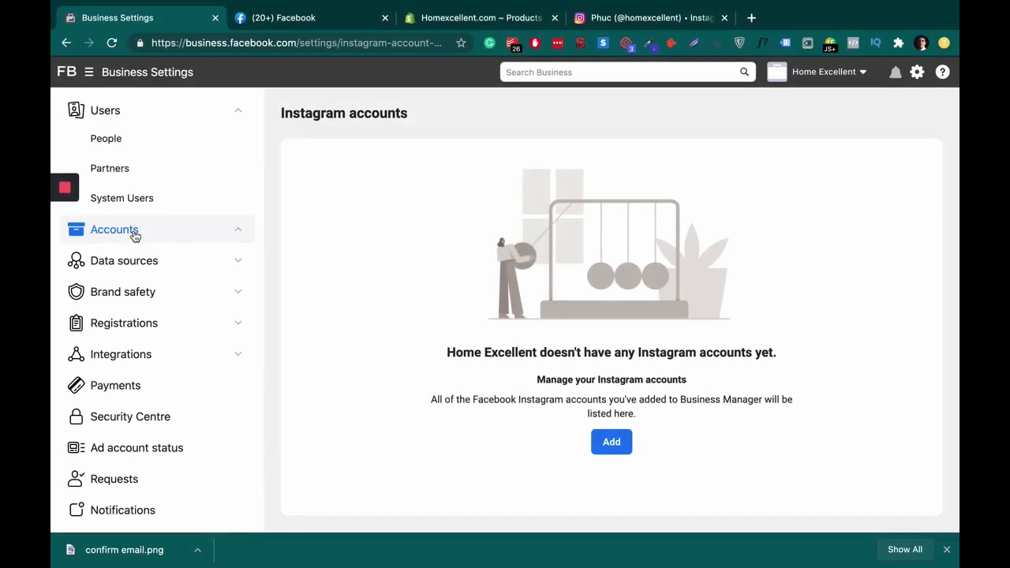
pyautogui.click(132, 234)
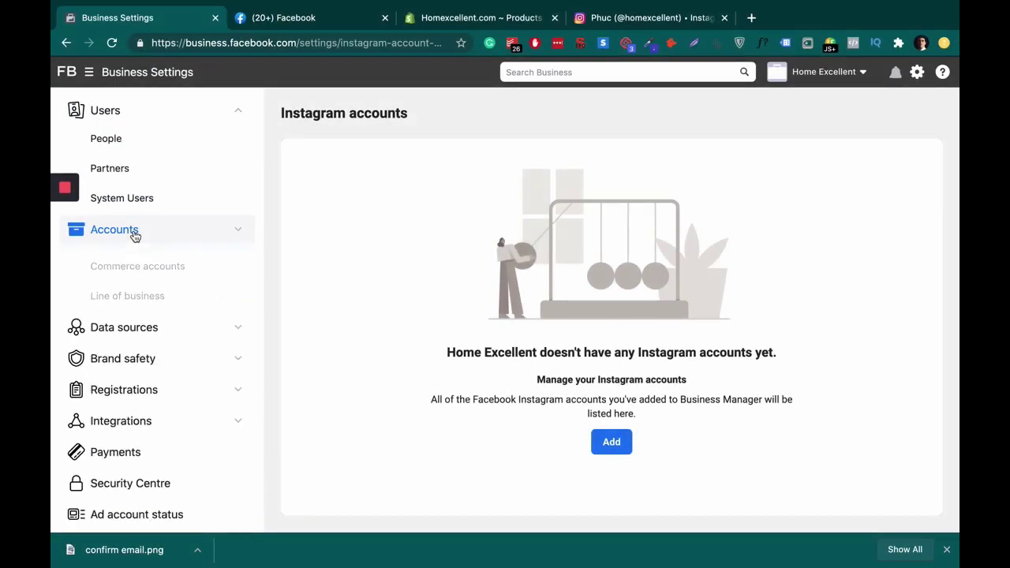
pyautogui.click(133, 234)
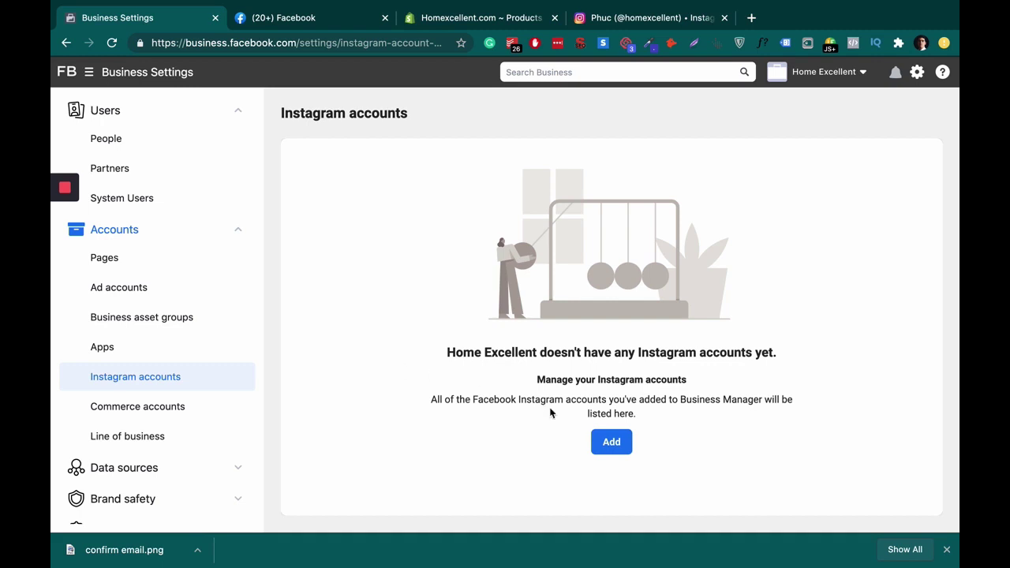
pyautogui.click(605, 440)
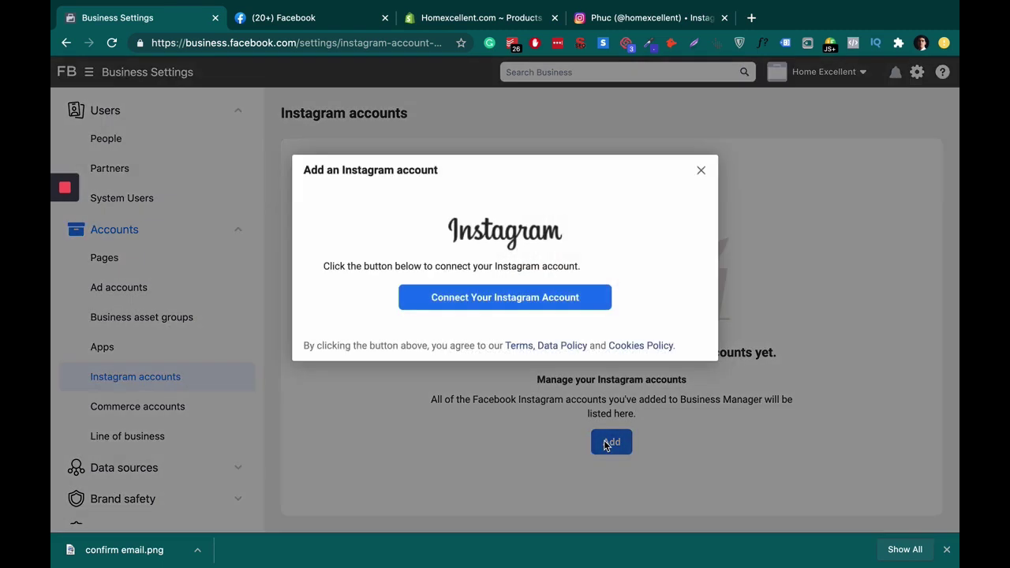
pyautogui.click(505, 297)
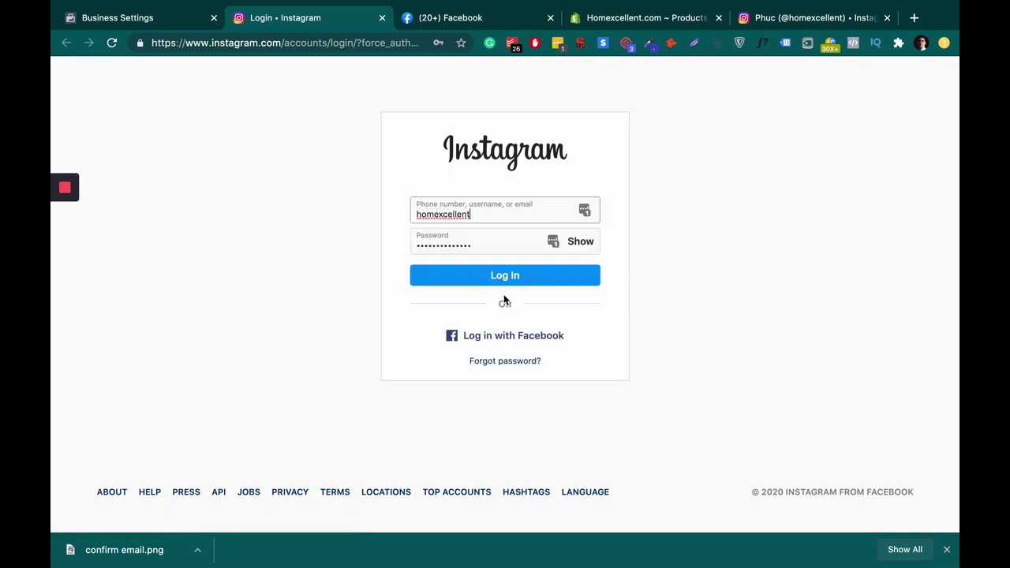
pyautogui.click(472, 278)
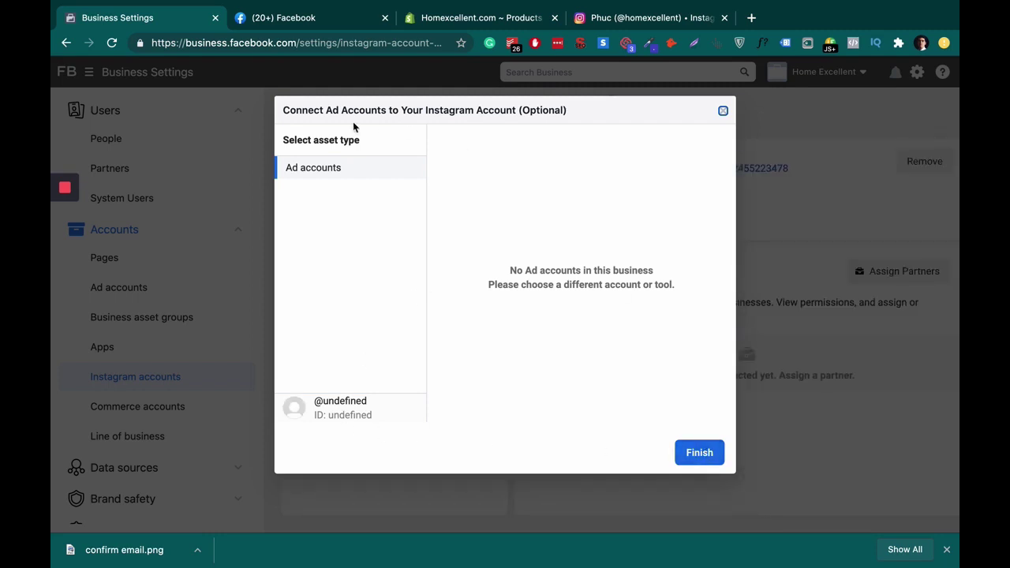
pyautogui.click(690, 460)
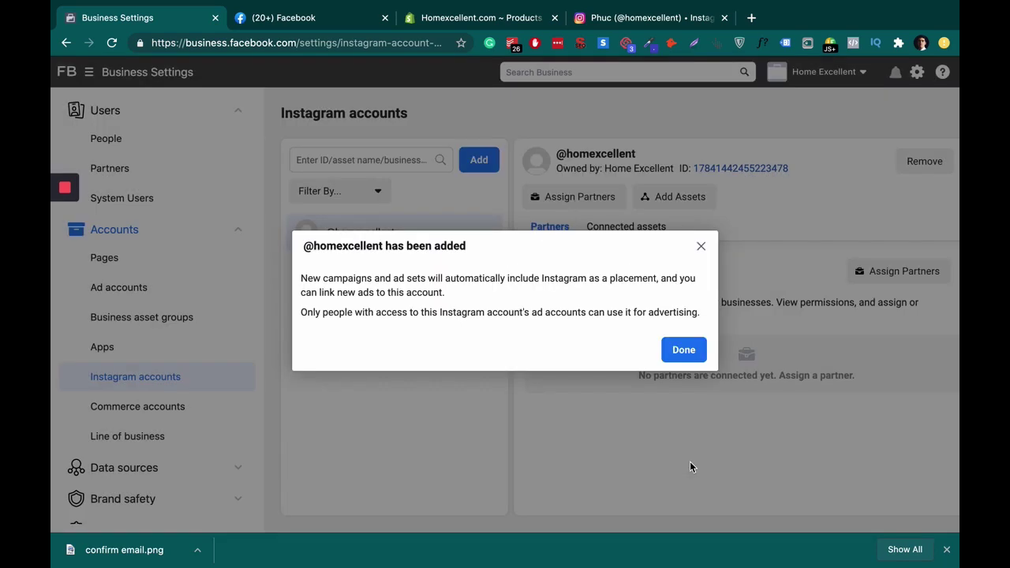
pyautogui.click(682, 356)
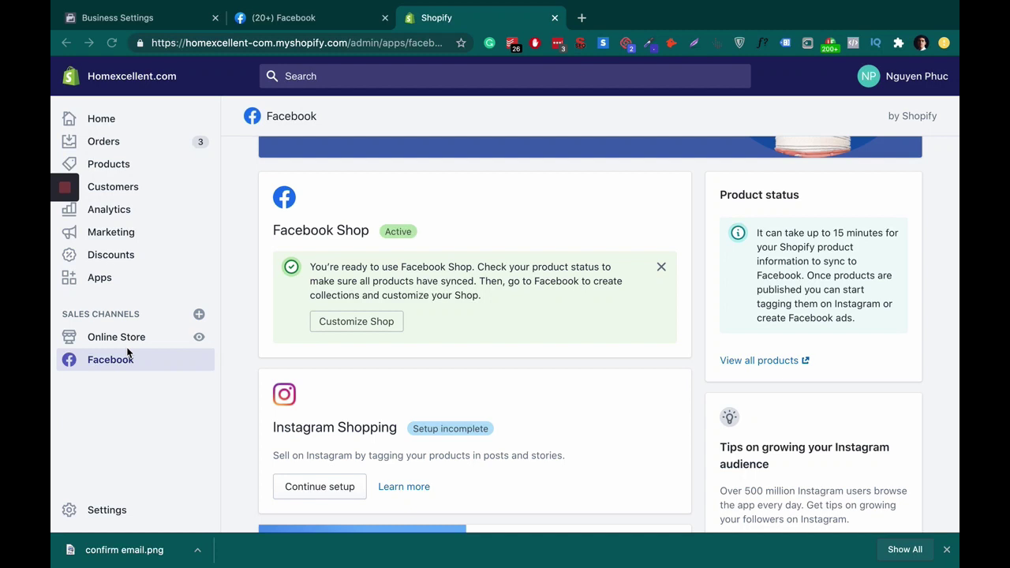
# Step: Scroll Shopify's Facebook channel page down to the incomplete Instagram Shopping card
pyautogui.scroll(-2, 368, 405)
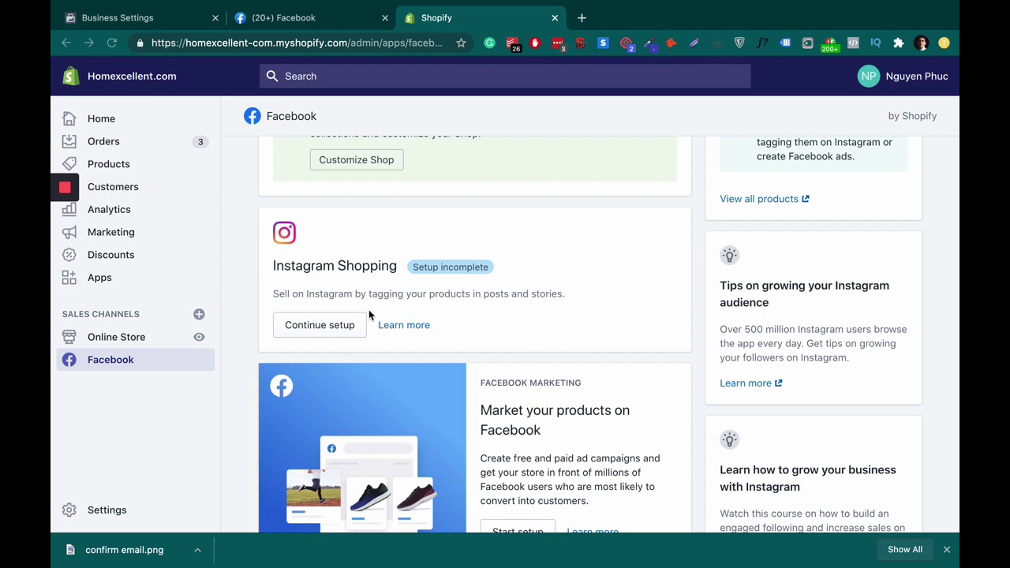
pyautogui.scroll(-1, 372, 265)
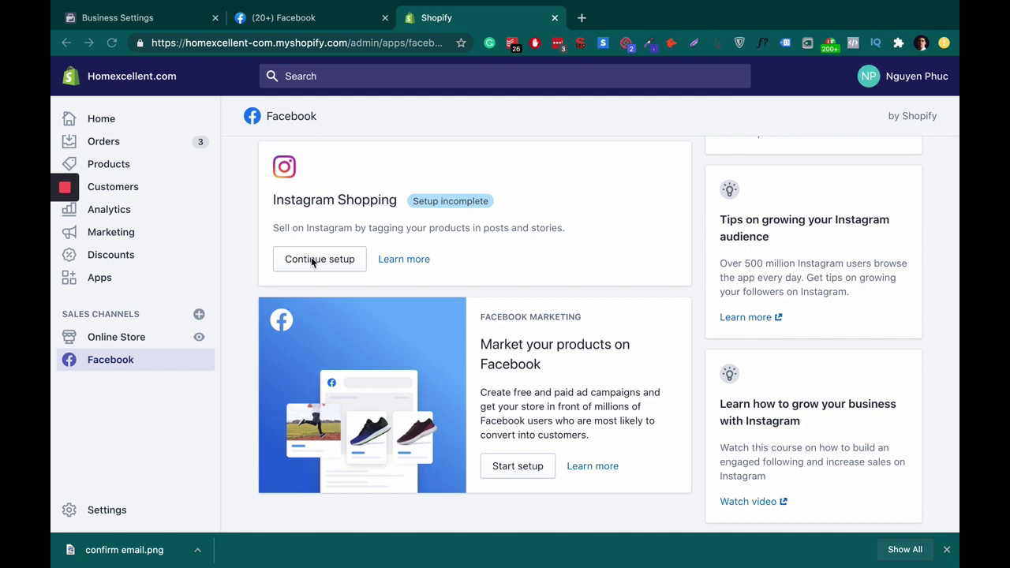
# Step: Connect the Instagram Business account in Instagram Shopping setup and request approval
pyautogui.click(322, 263)
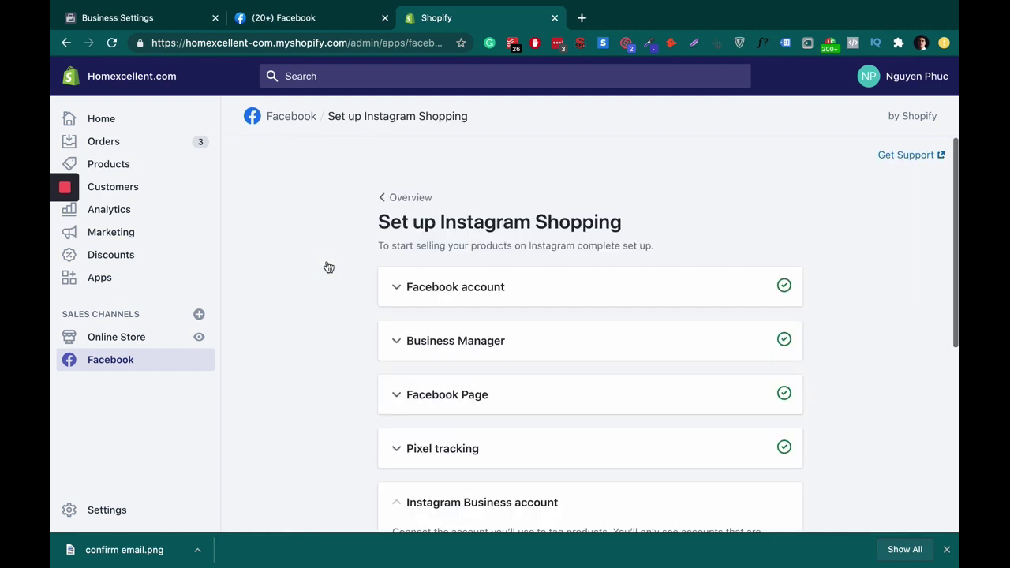
pyautogui.scroll(-1, 475, 364)
pyautogui.scroll(-2, 475, 364)
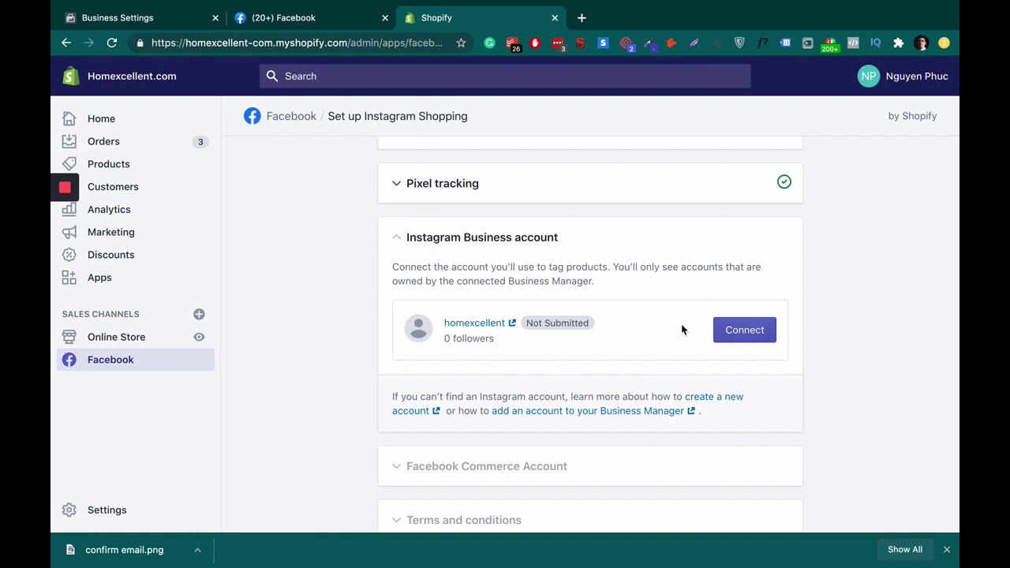
pyautogui.click(741, 336)
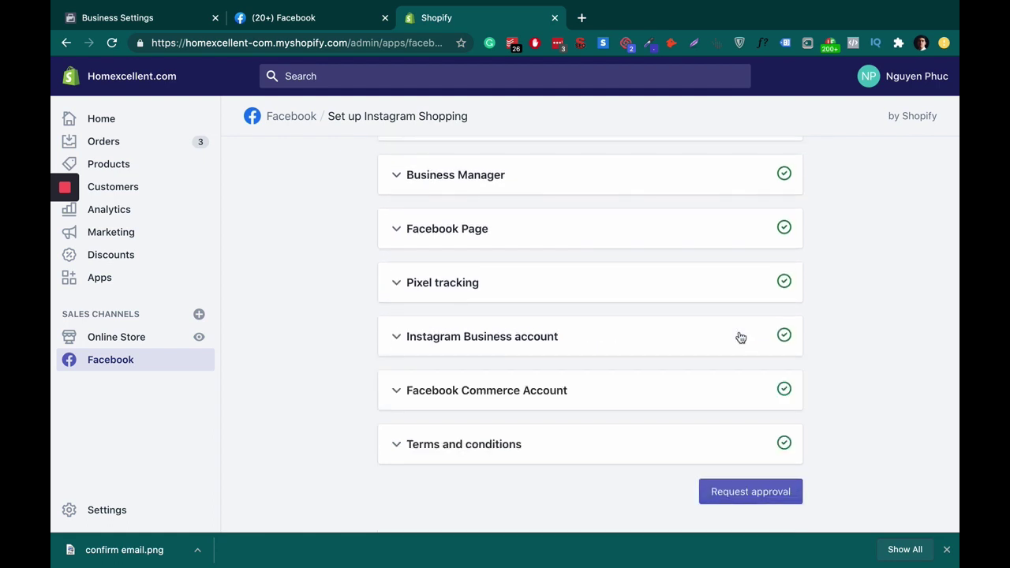
pyautogui.click(748, 494)
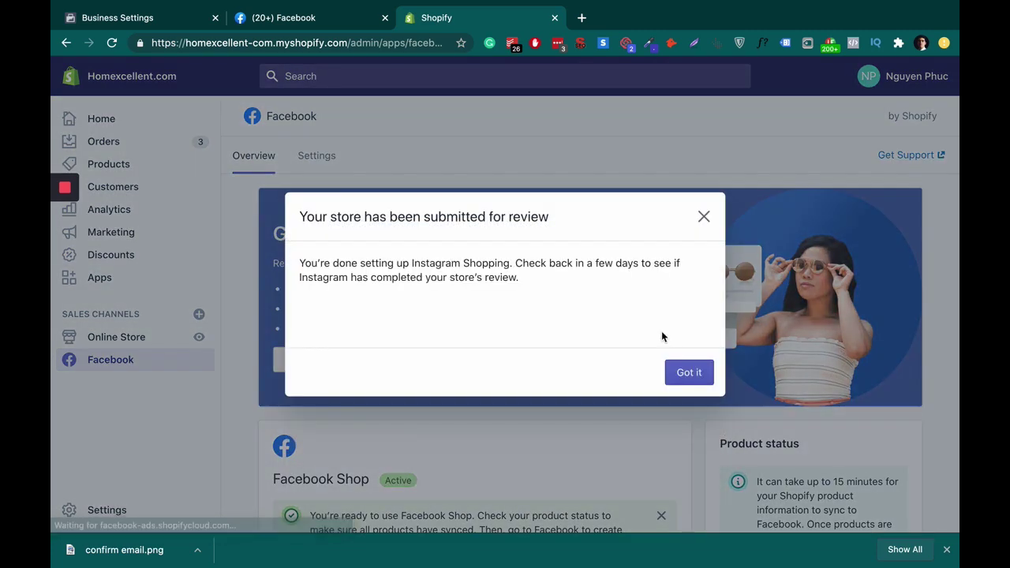
# Step: Dismiss the review notice and scroll to Instagram Shopping showing Pending review
pyautogui.moveTo(302, 262)
pyautogui.mouseDown()
pyautogui.moveTo(579, 295)
pyautogui.moveTo(292, 244)
pyautogui.mouseUp()
pyautogui.click(579, 294)
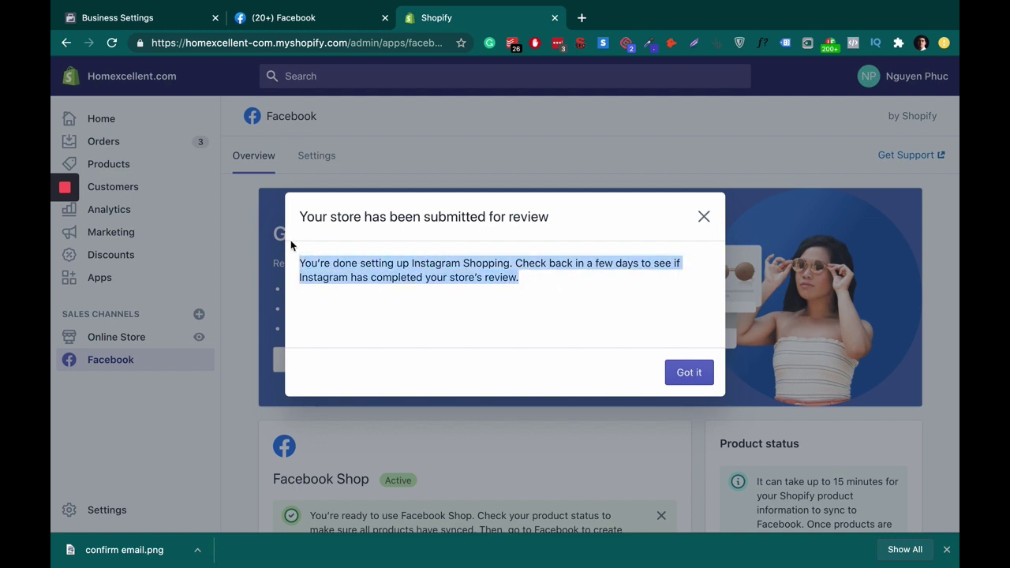
pyautogui.click(689, 373)
pyautogui.scroll(-1, 552, 436)
pyautogui.scroll(-4, 552, 436)
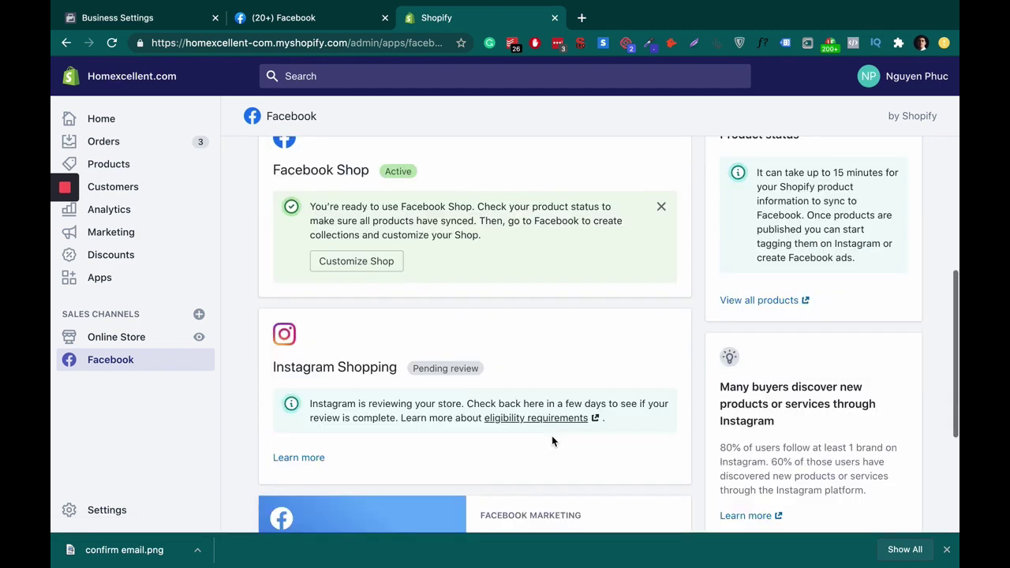